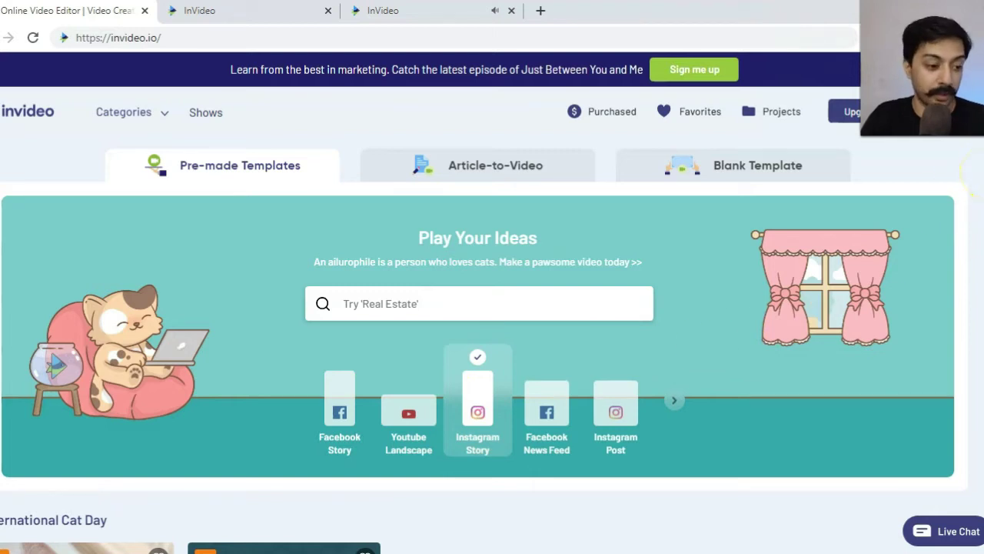
# Step: Add the E-Commerce Tips Webinar template from the What's Hot collection to the favorites
pyautogui.scroll(-5, 981, 174)
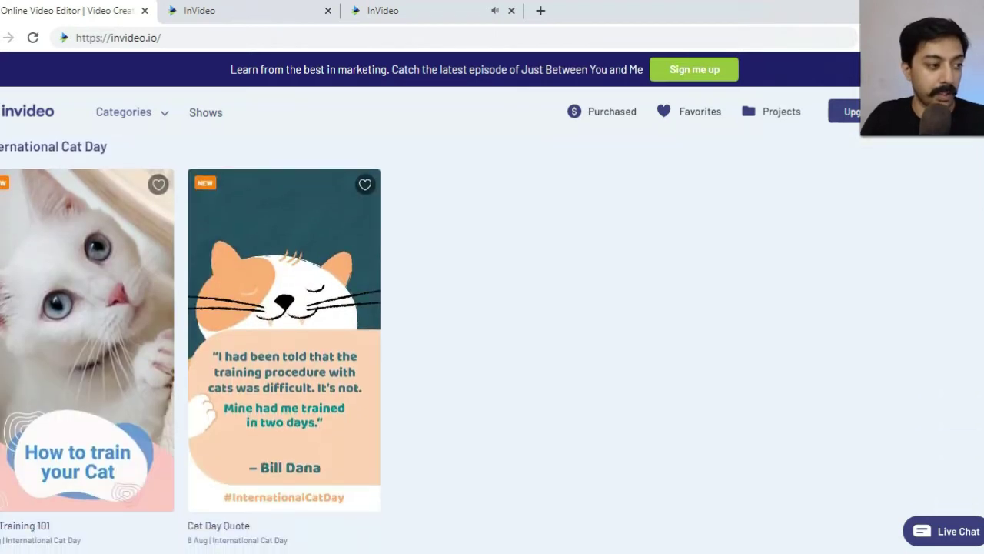
pyautogui.moveTo(264, 428)
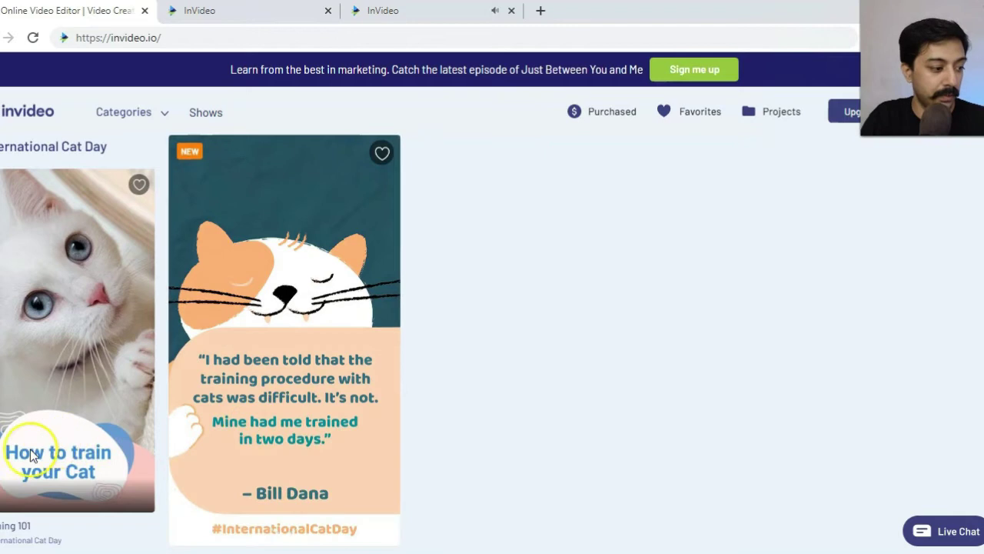
pyautogui.moveTo(30, 450)
pyautogui.scroll(-1, 33, 451)
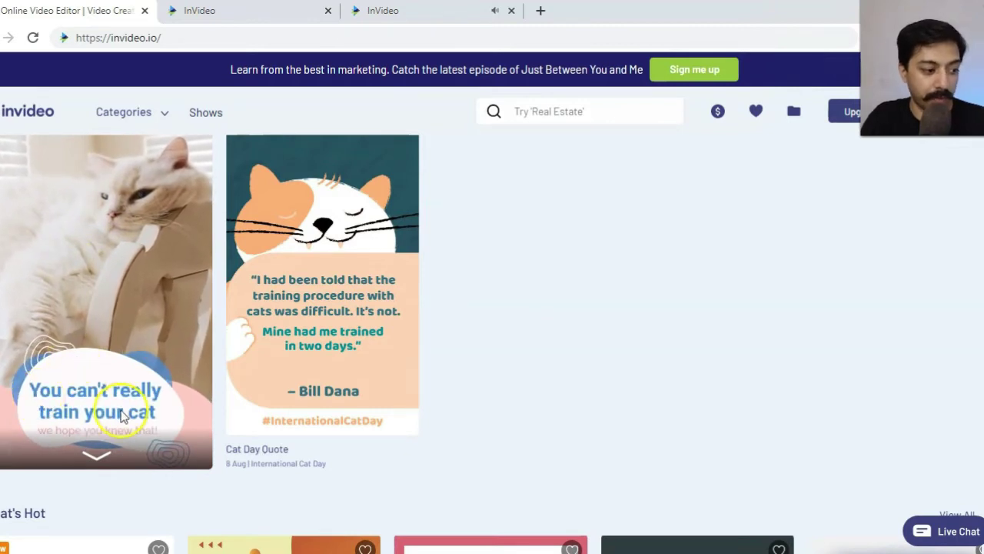
pyautogui.scroll(-6, 701, 281)
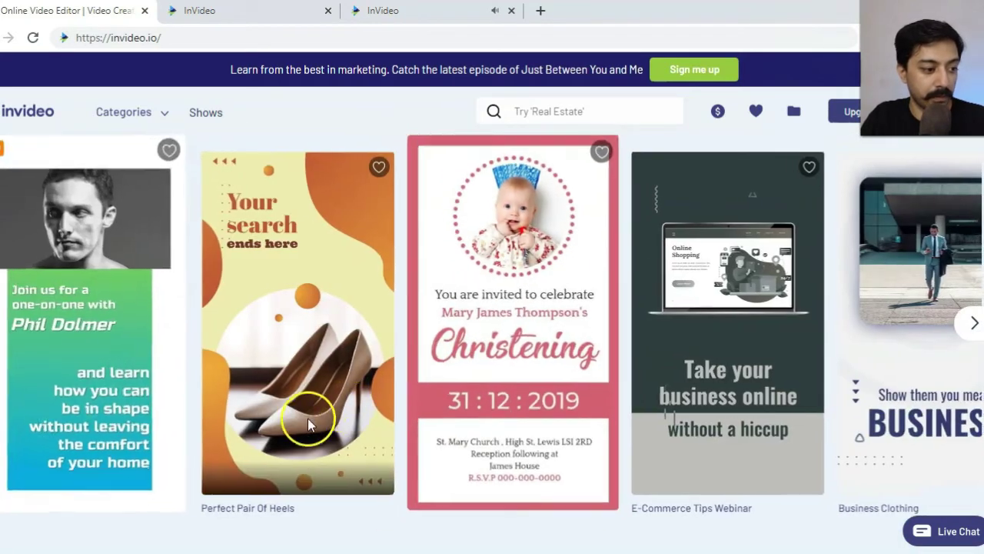
pyautogui.moveTo(306, 418)
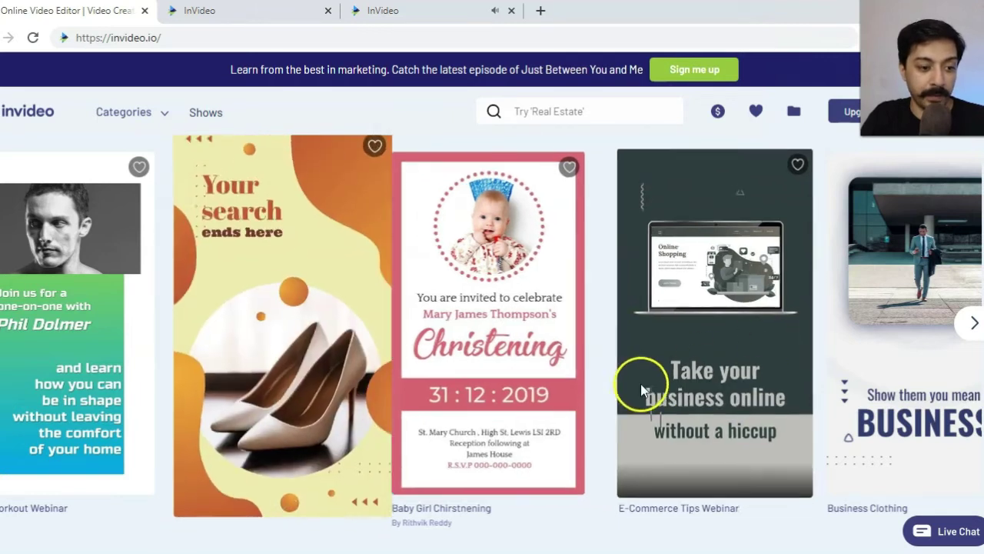
pyautogui.moveTo(676, 455)
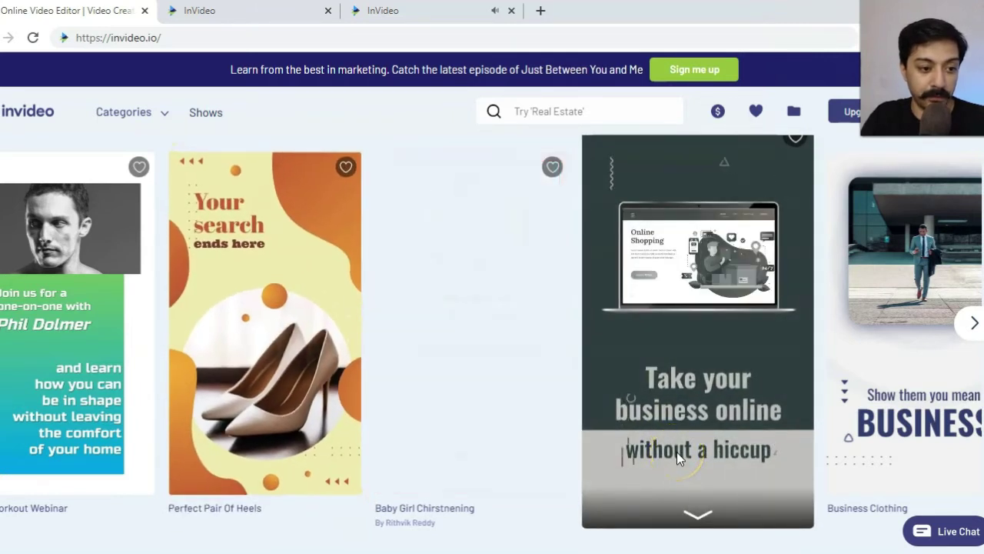
pyautogui.click(672, 451)
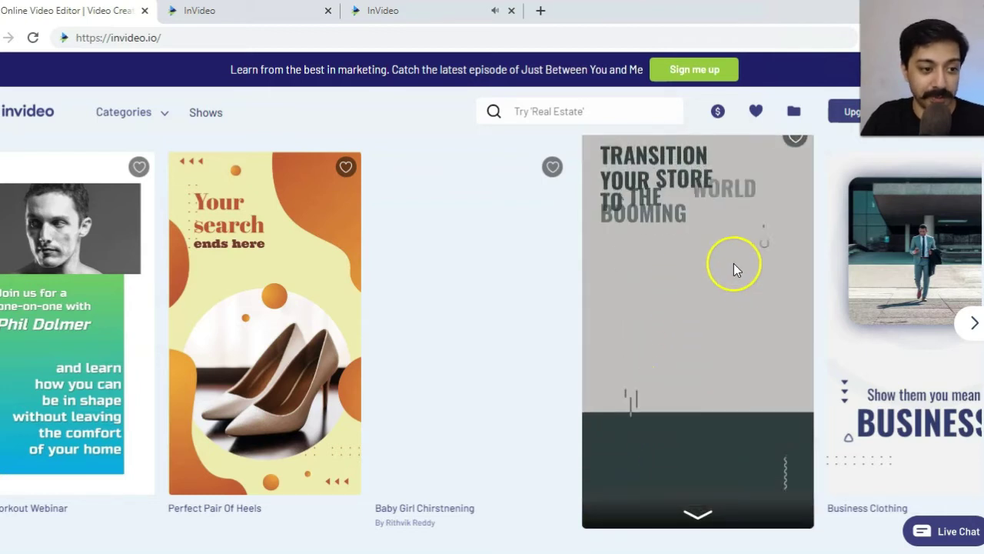
pyautogui.scroll(1, 743, 295)
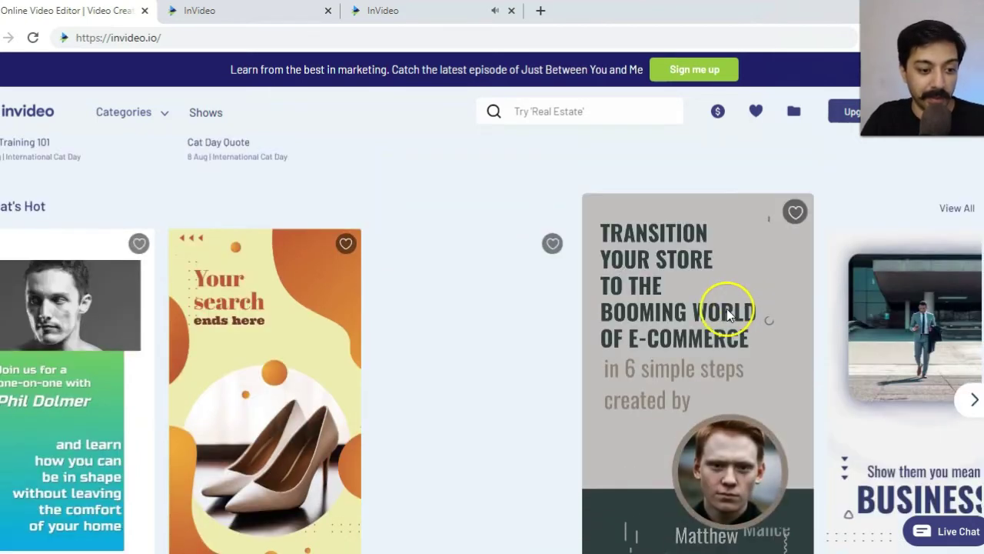
pyautogui.click(796, 215)
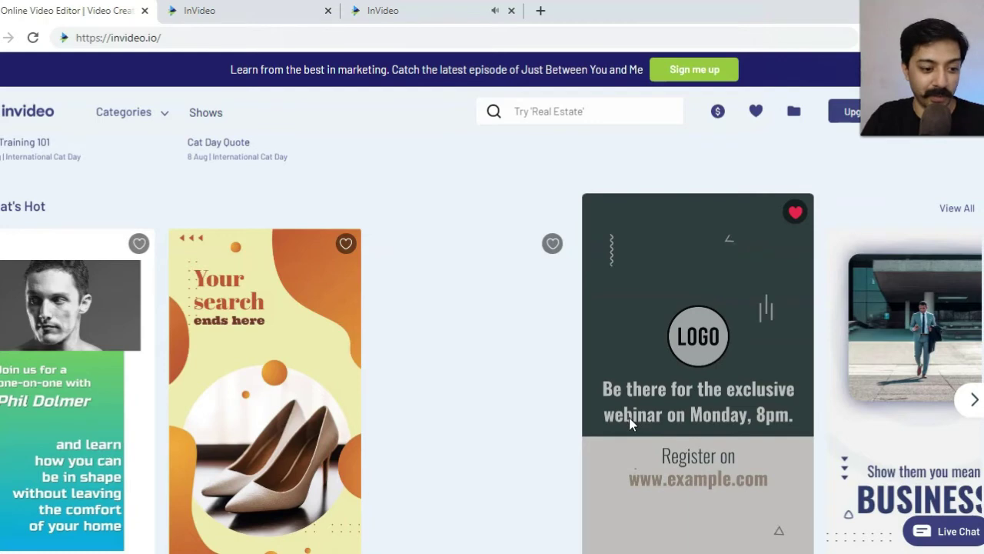
# Step: Look through the story templates in the Just Added and Editor's Pick collections
pyautogui.scroll(5, 626, 392)
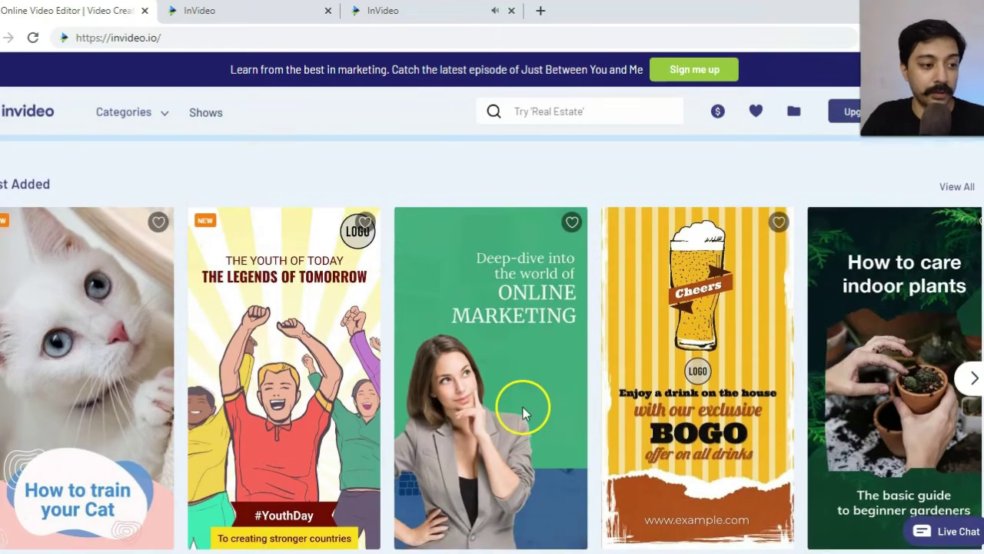
pyautogui.scroll(-3, 523, 408)
pyautogui.scroll(2, 795, 369)
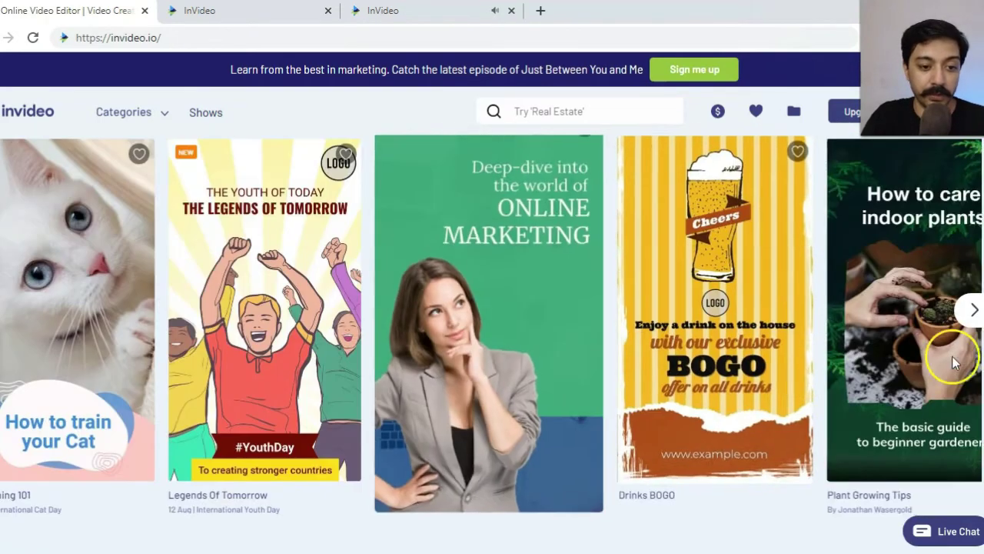
pyautogui.click(973, 310)
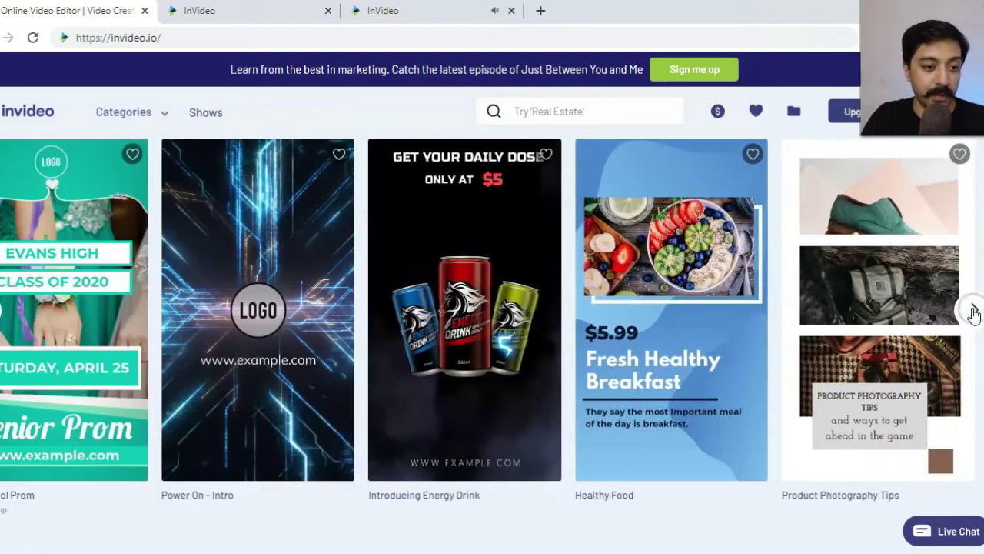
pyautogui.scroll(-2, 815, 326)
pyautogui.hscroll(1, 769, 330)
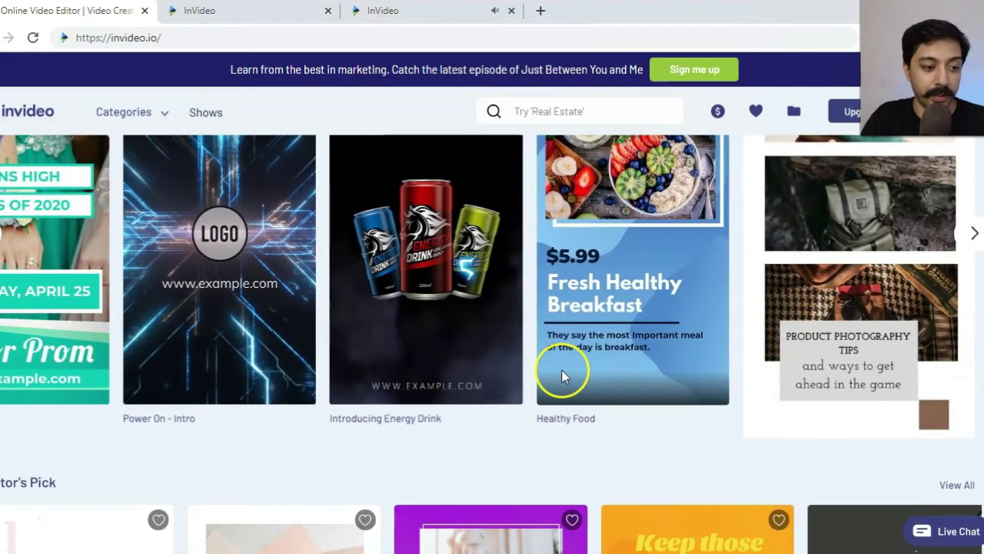
pyautogui.scroll(1, 543, 356)
pyautogui.hscroll(5, 538, 358)
pyautogui.moveTo(518, 345)
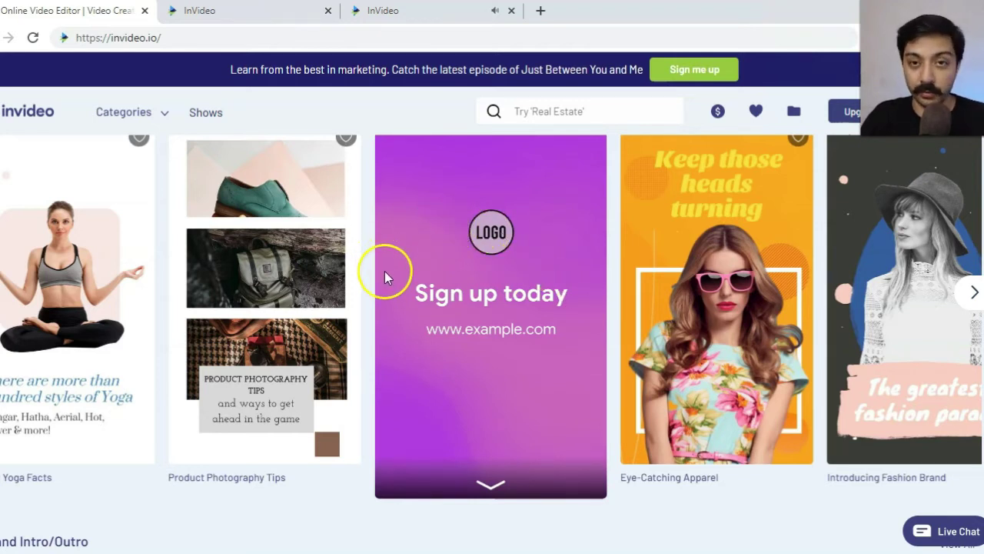
# Step: Switch to the open preview pages, replay the pinwheel samosa video from its beginning, and play the other sample video
pyautogui.click(416, 9)
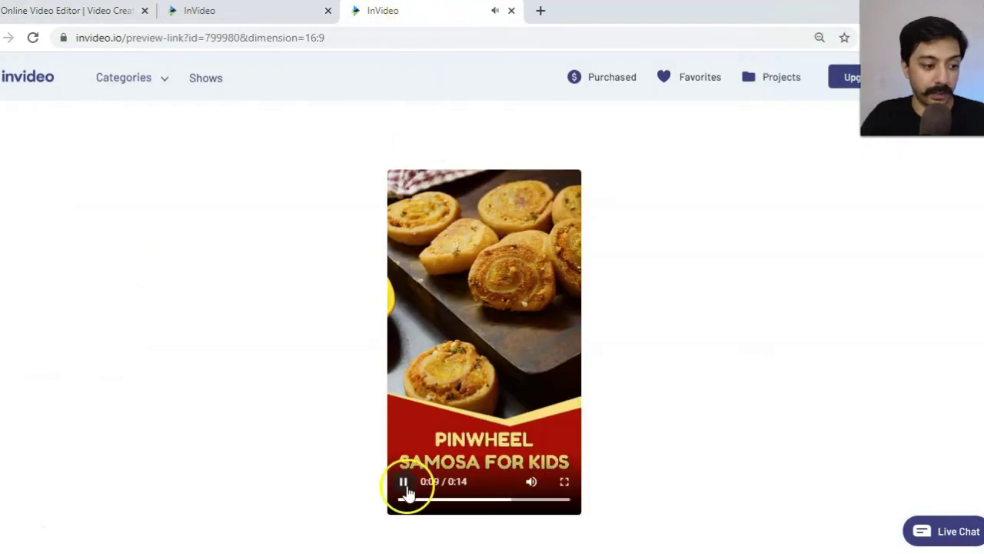
pyautogui.moveTo(466, 501); pyautogui.dragTo(400, 499)
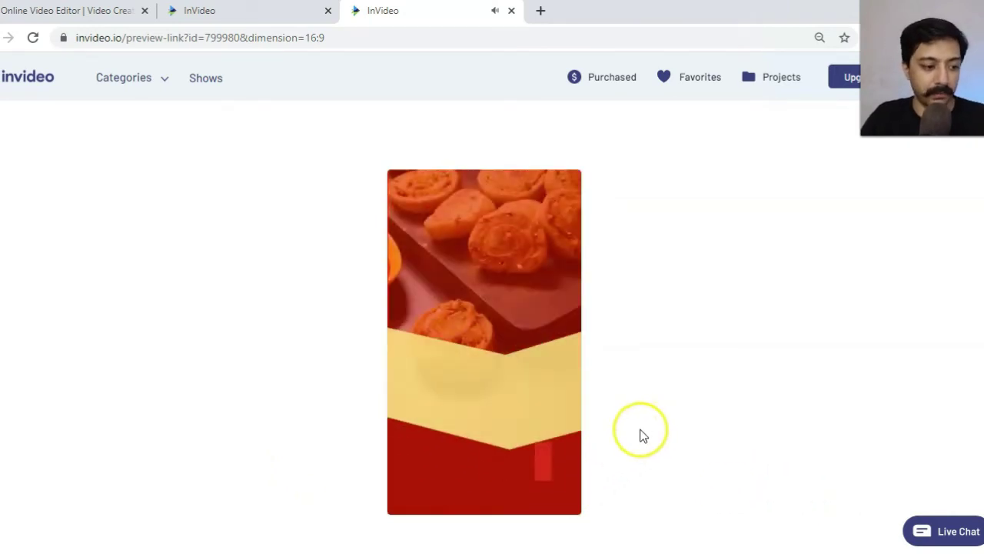
pyautogui.hotkey('ctrl', 'shift', 'Tab')
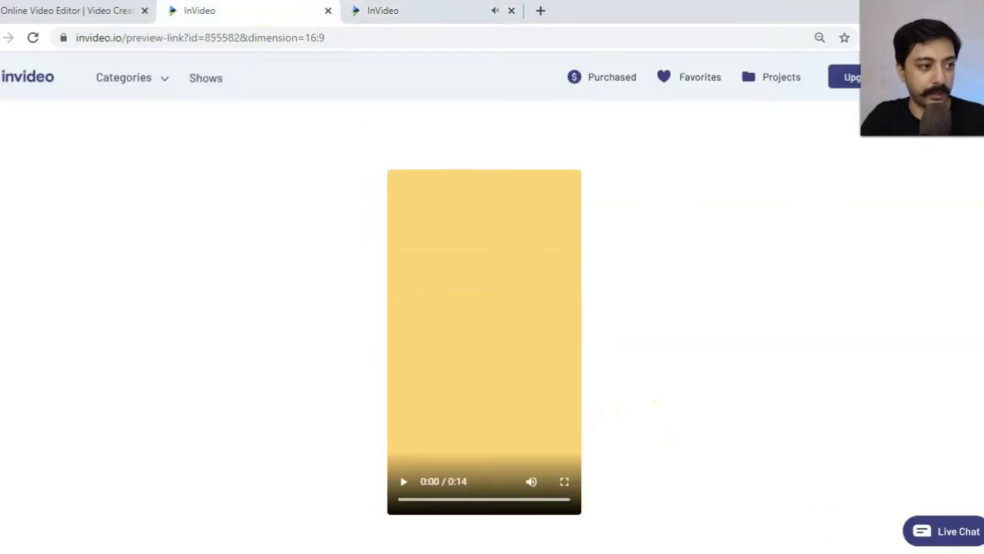
pyautogui.click(423, 486)
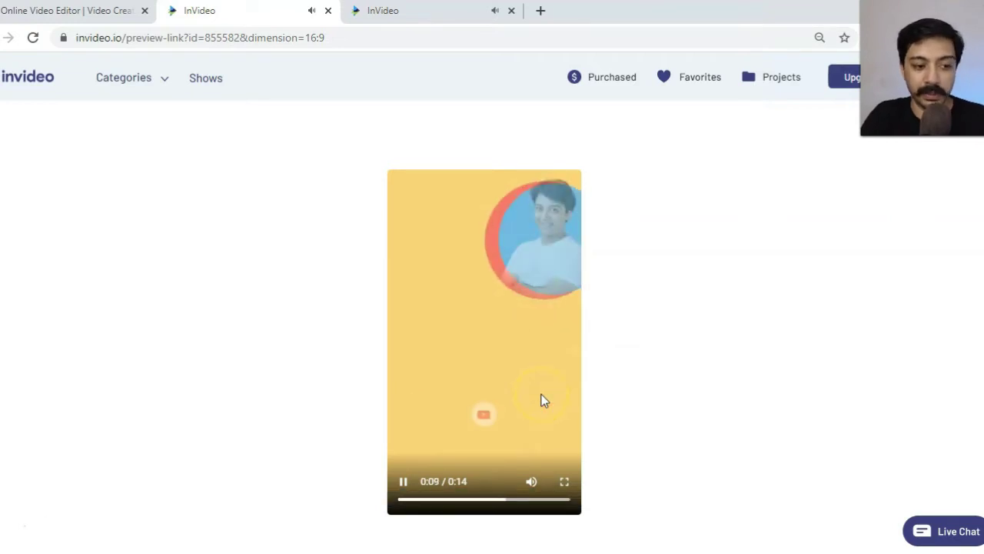
# Step: Return to the template gallery and open the details of the E-Commerce Tips Webinar template
pyautogui.click(69, 11)
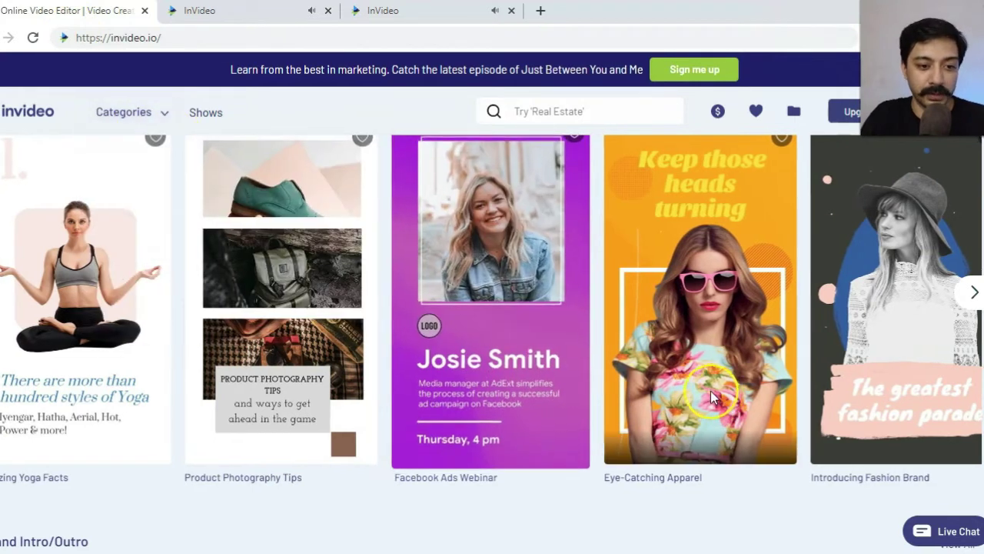
pyautogui.moveTo(703, 391)
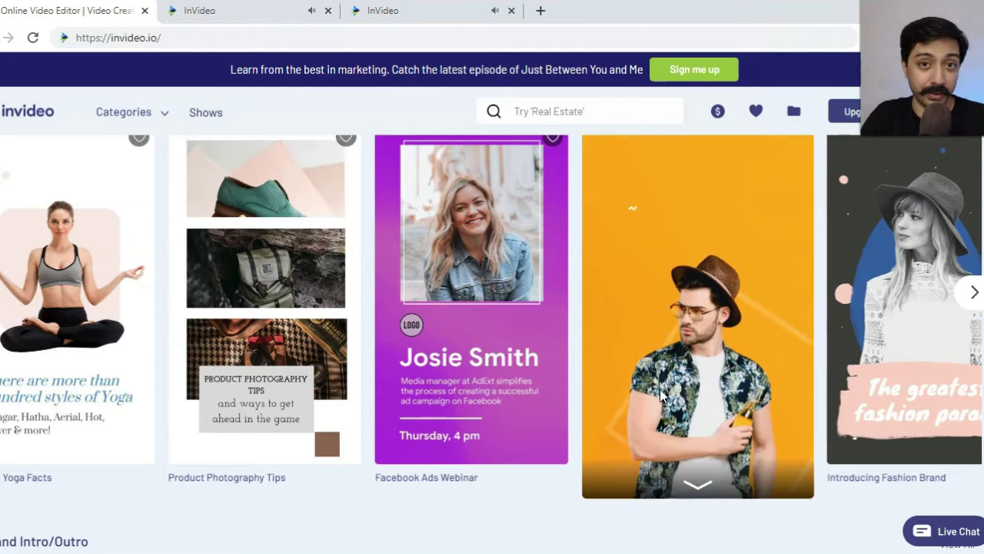
pyautogui.scroll(-5, 660, 390)
pyautogui.scroll(4, 723, 392)
pyautogui.scroll(-2, 719, 393)
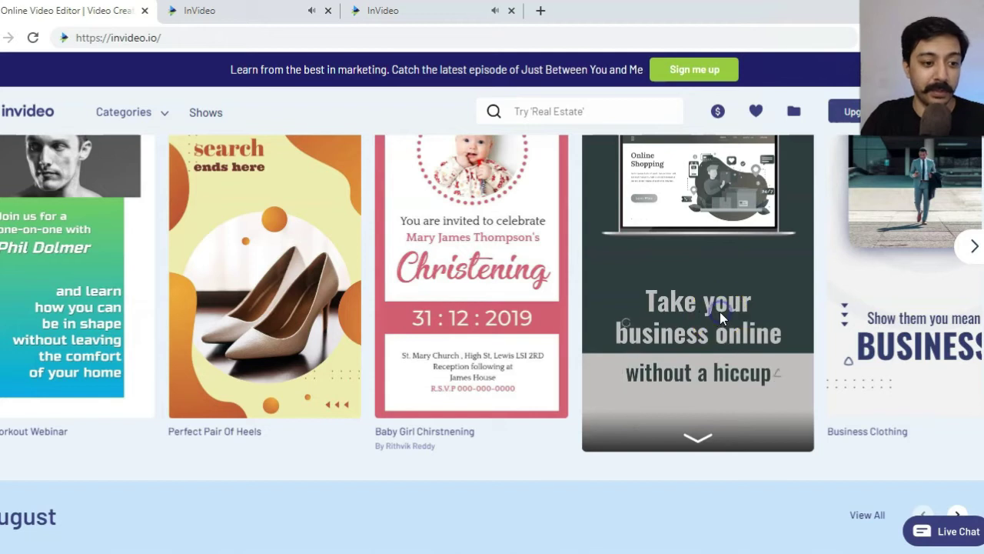
pyautogui.click(709, 312)
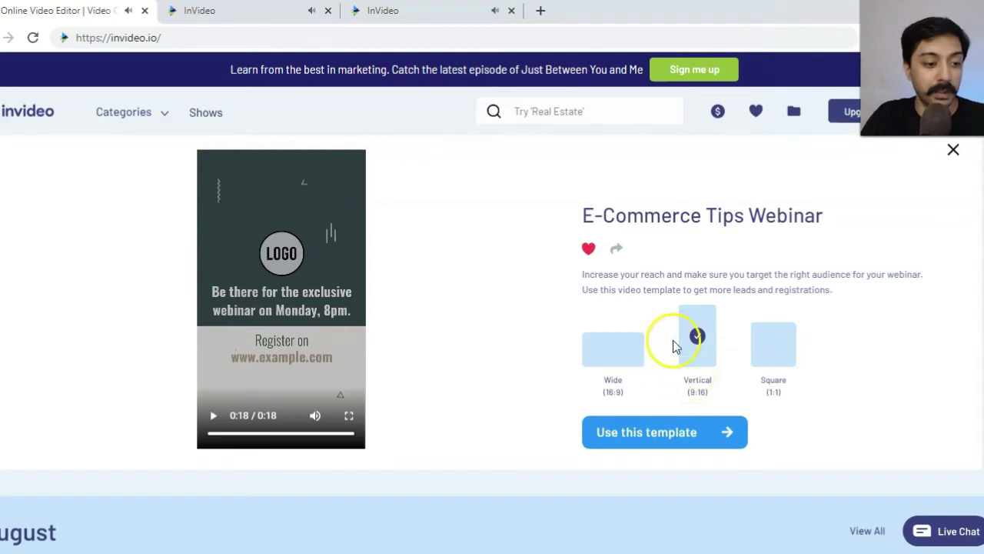
# Step: Preview the template in Wide (16:9) and Square (1:1), and open its Vertical (9:16) version in the editor
pyautogui.click(591, 355)
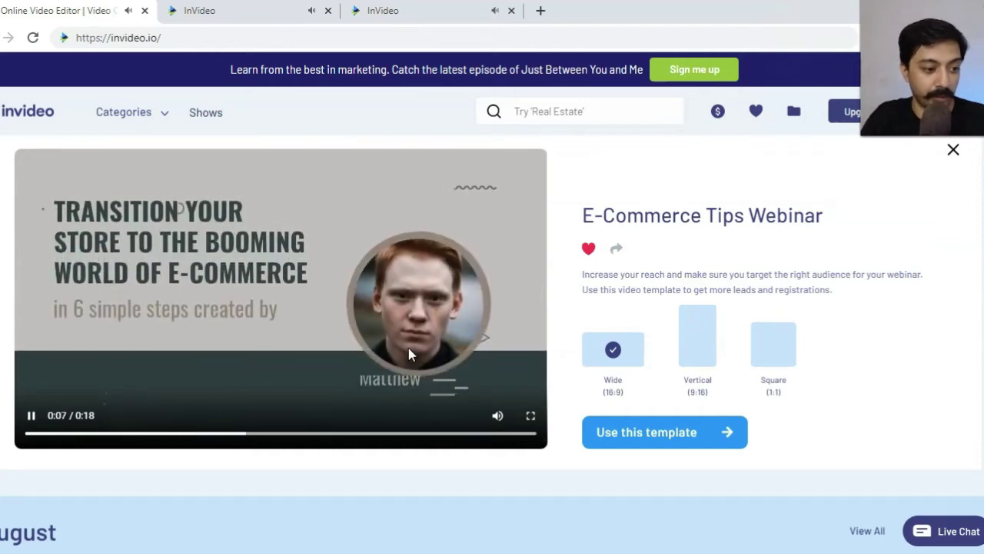
pyautogui.click(781, 350)
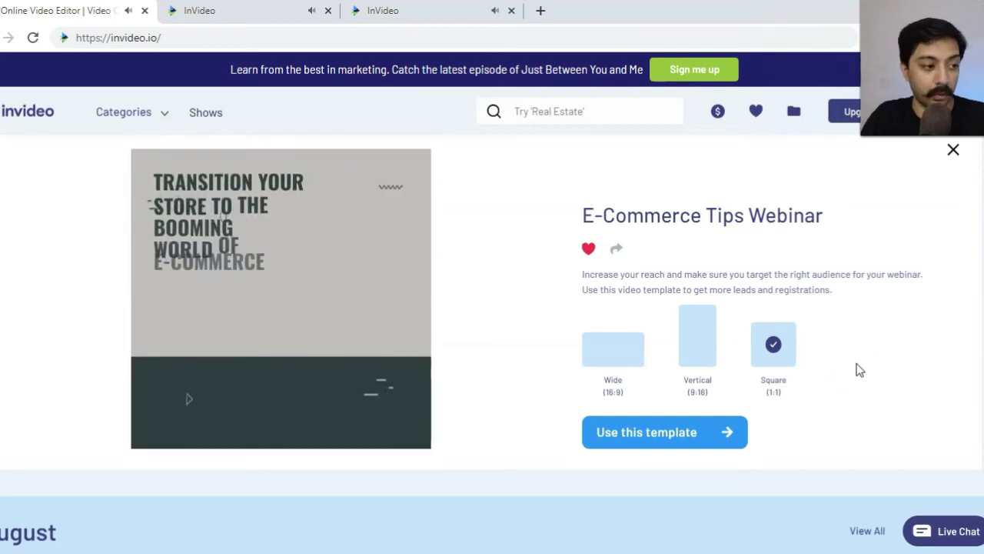
pyautogui.click(699, 365)
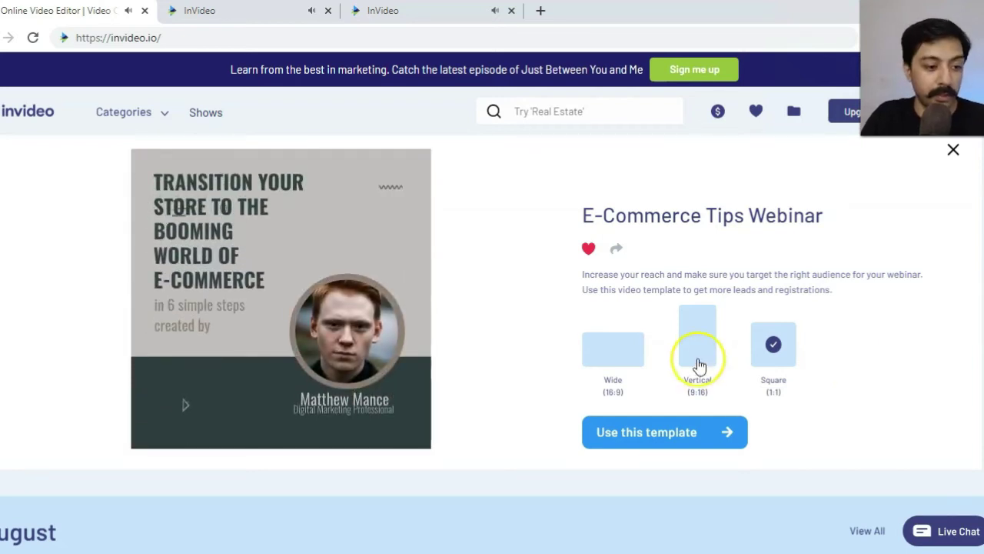
pyautogui.click(699, 364)
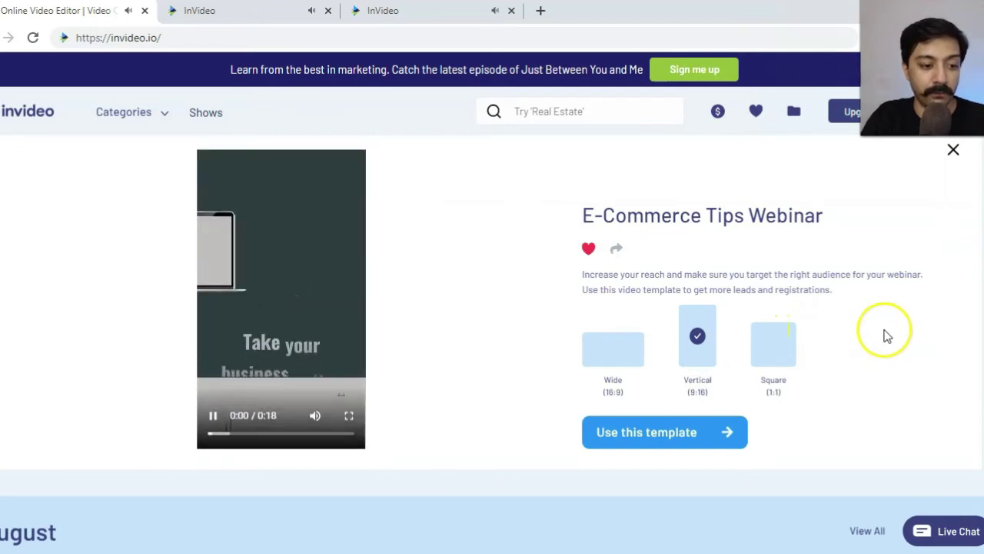
pyautogui.click(624, 445)
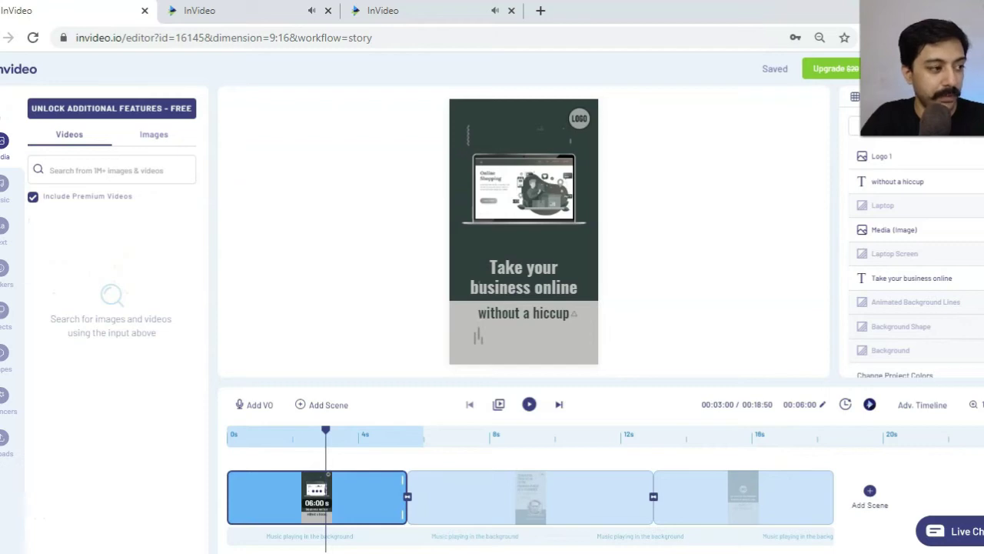
# Step: Examine the standard text options and the ready-made Classic, Modern, Social Media Credits and Location Boxes text boxes
pyautogui.click(3, 186)
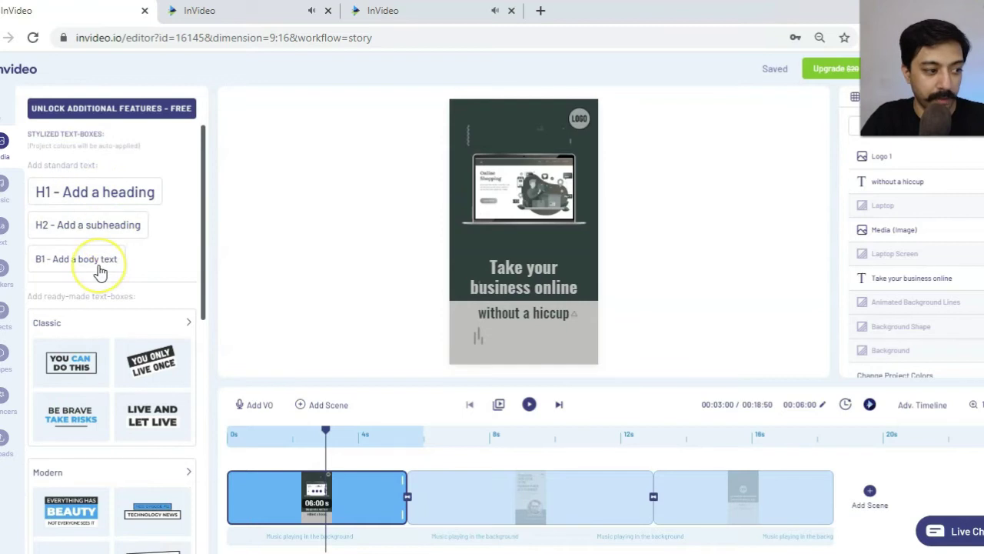
pyautogui.scroll(-2, 99, 269)
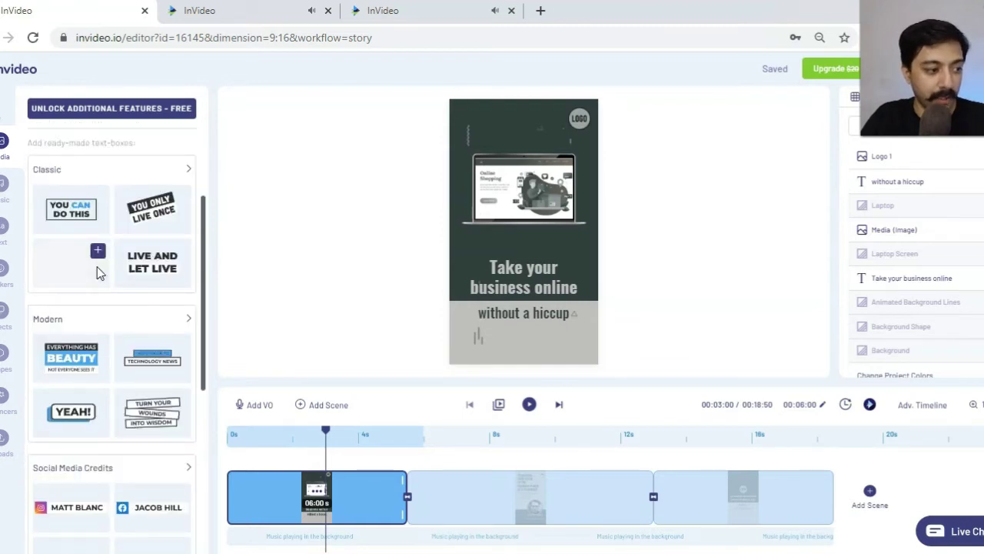
pyautogui.scroll(-2, 98, 271)
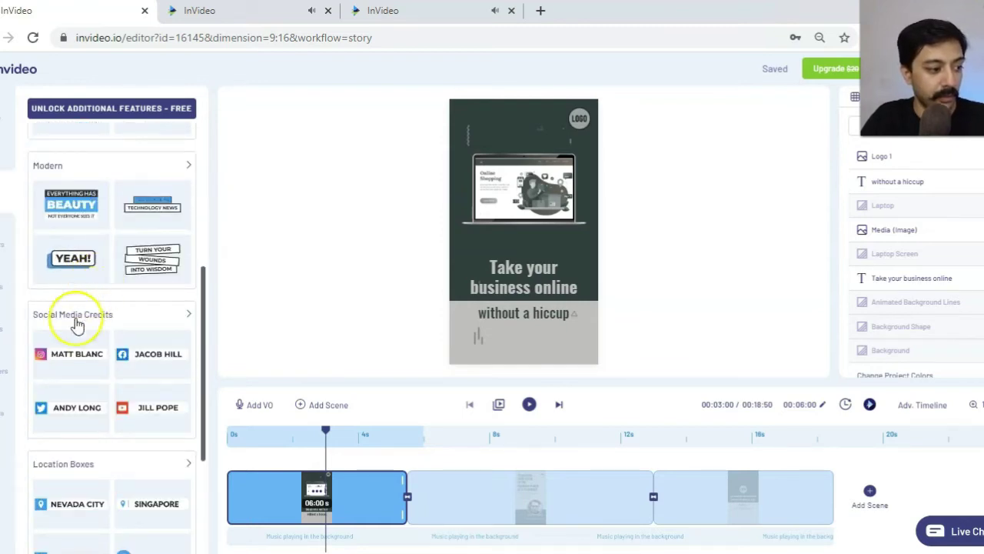
pyautogui.scroll(-1, 76, 323)
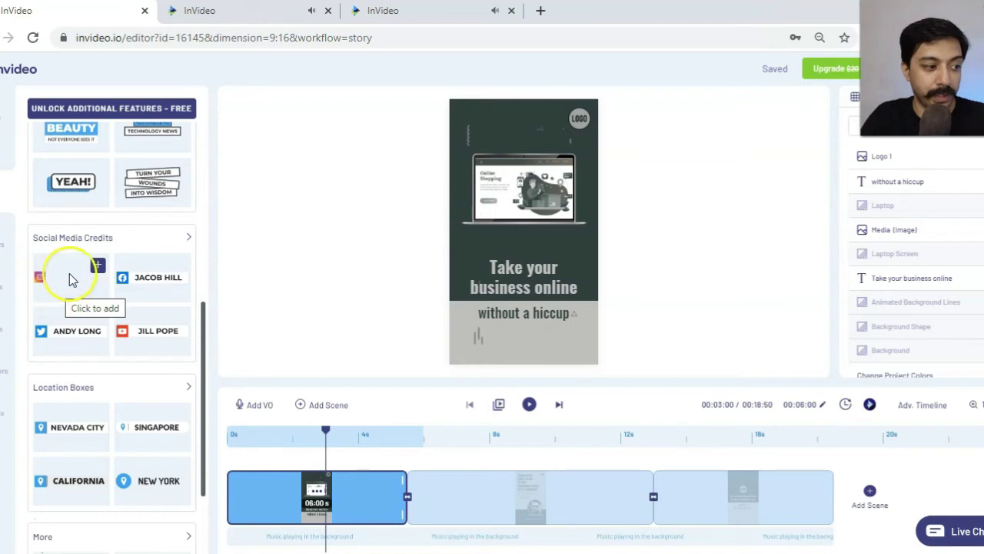
# Step: Examine the sticker categories, the overlay effects such as Confetti and Fireworks, and the collage layout and mask options
pyautogui.click(9, 269)
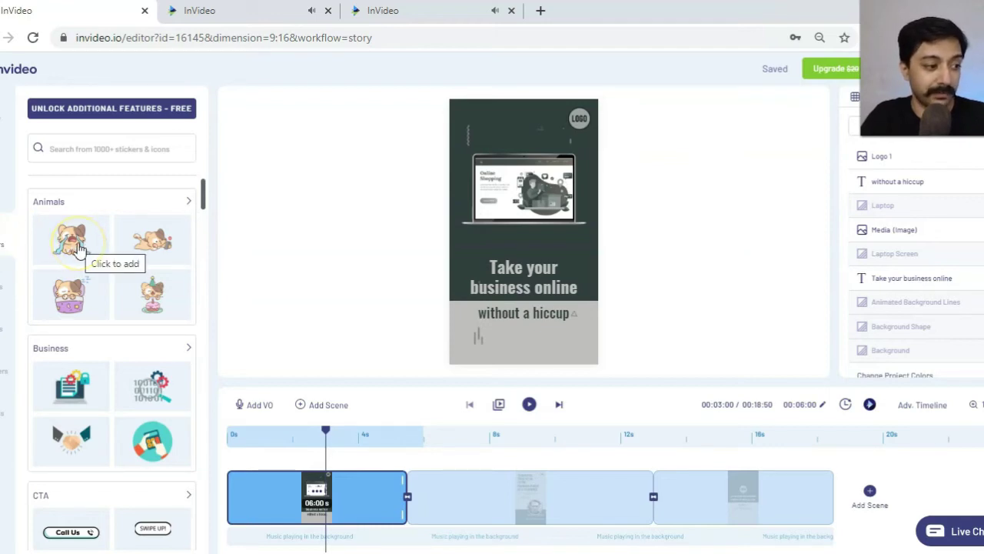
pyautogui.click(187, 329)
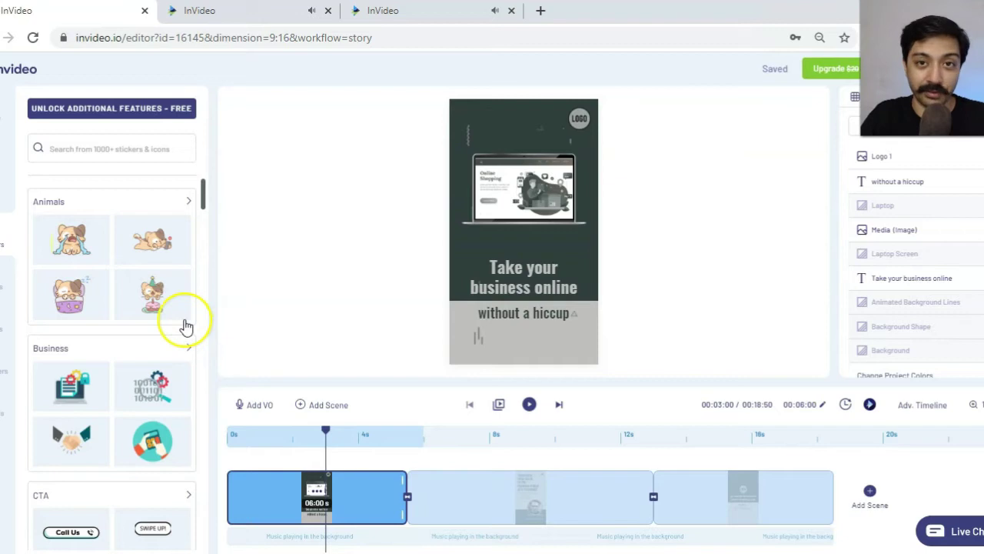
pyautogui.scroll(-5, 149, 323)
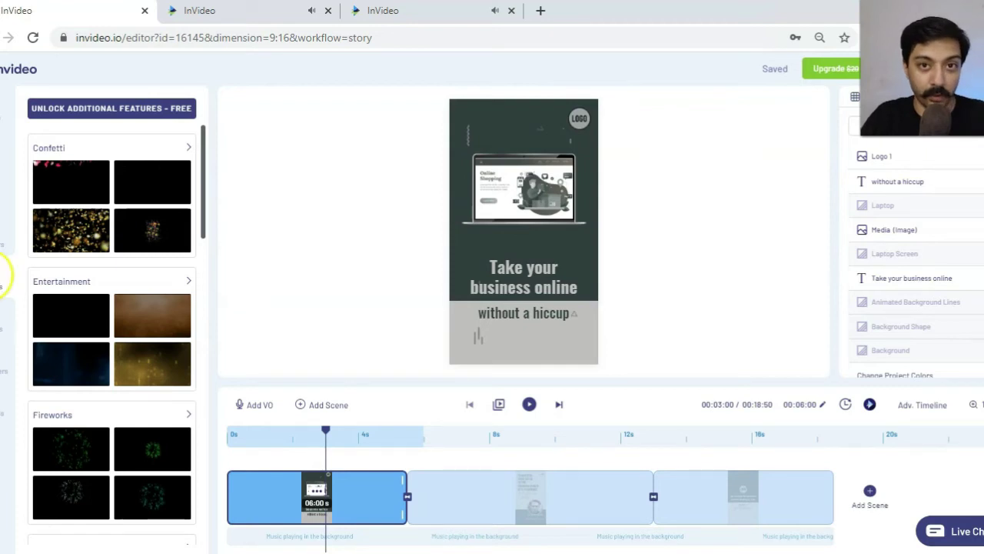
pyautogui.click(2, 327)
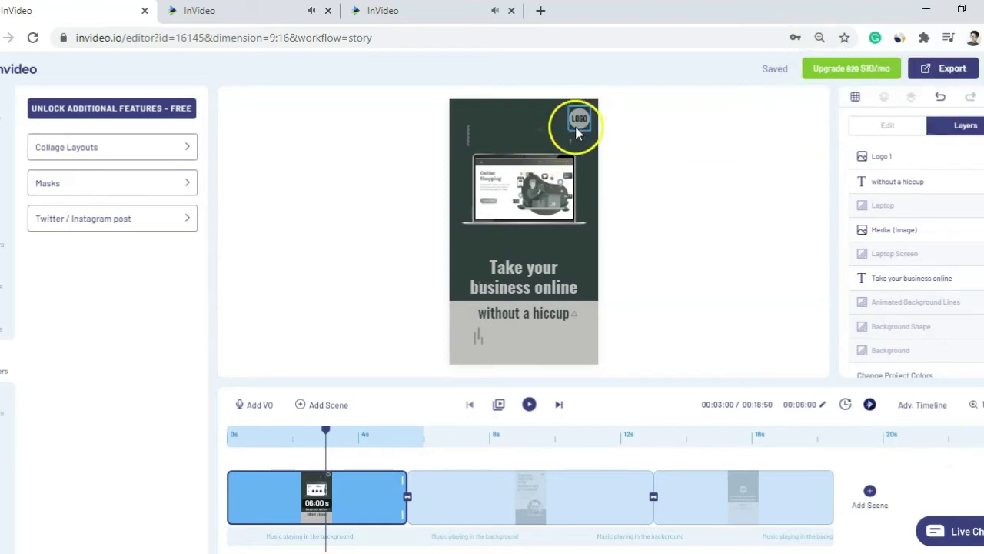
# Step: Replace the logo placeholder in the first scene with the small uploaded photo of the man in a white T-shirt
pyautogui.click(578, 119)
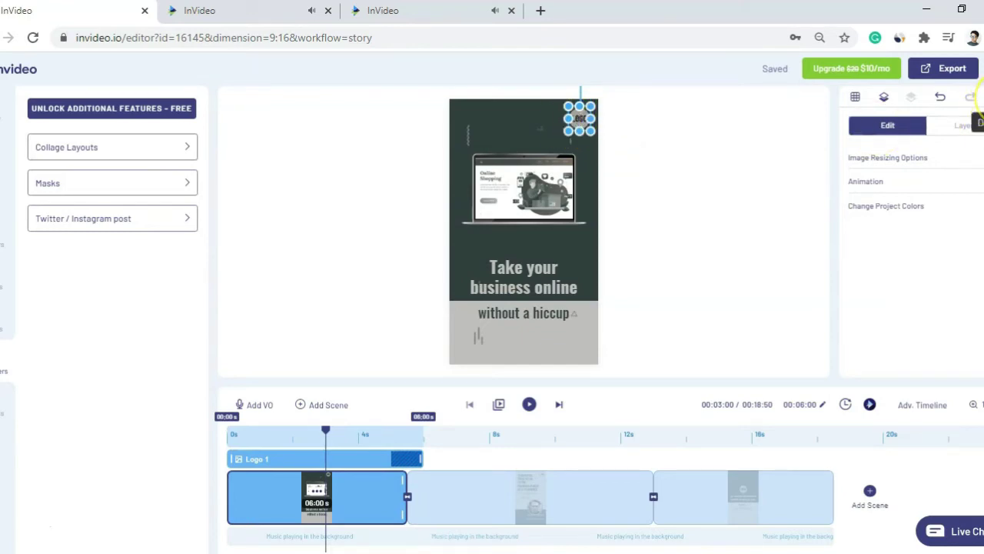
pyautogui.click(34, 392)
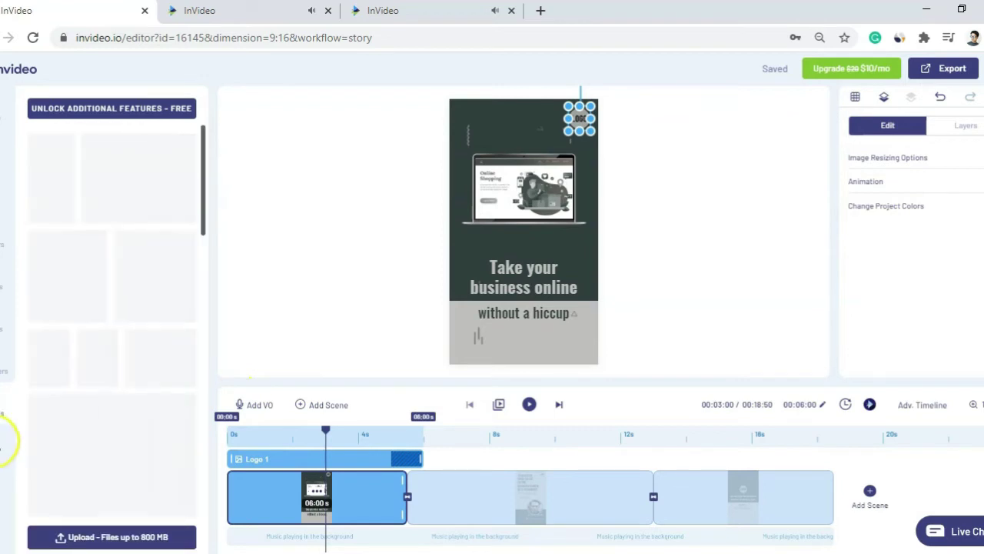
pyautogui.moveTo(64, 367); pyautogui.dragTo(577, 116)
pyautogui.click(571, 121)
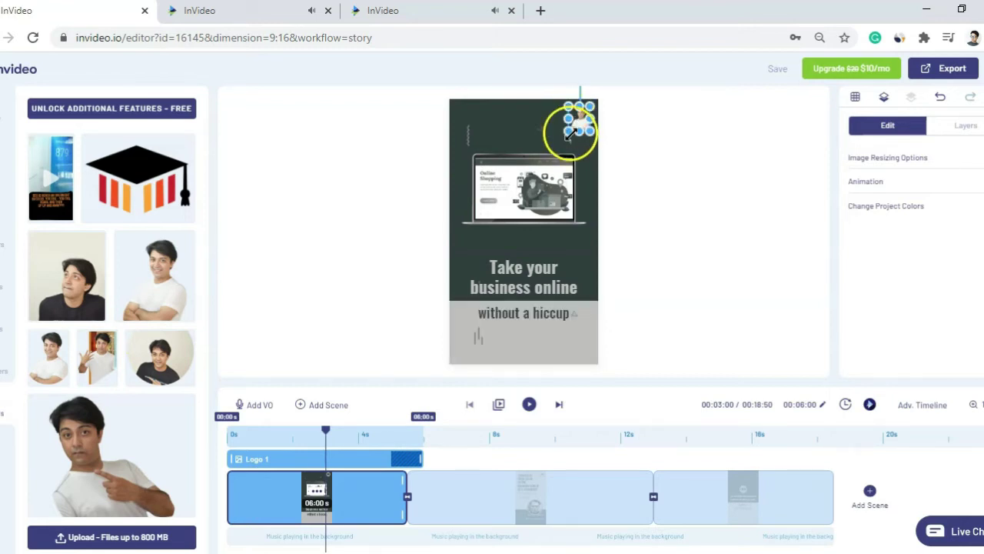
pyautogui.click(656, 146)
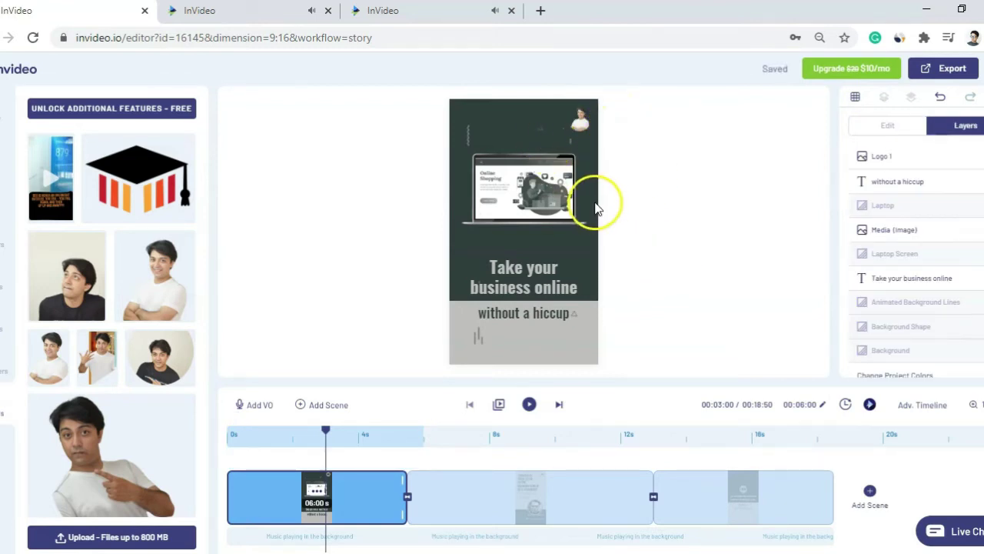
# Step: Replace the image on the laptop screen with the uploaded illustration of a person beside a large phone
pyautogui.click(528, 194)
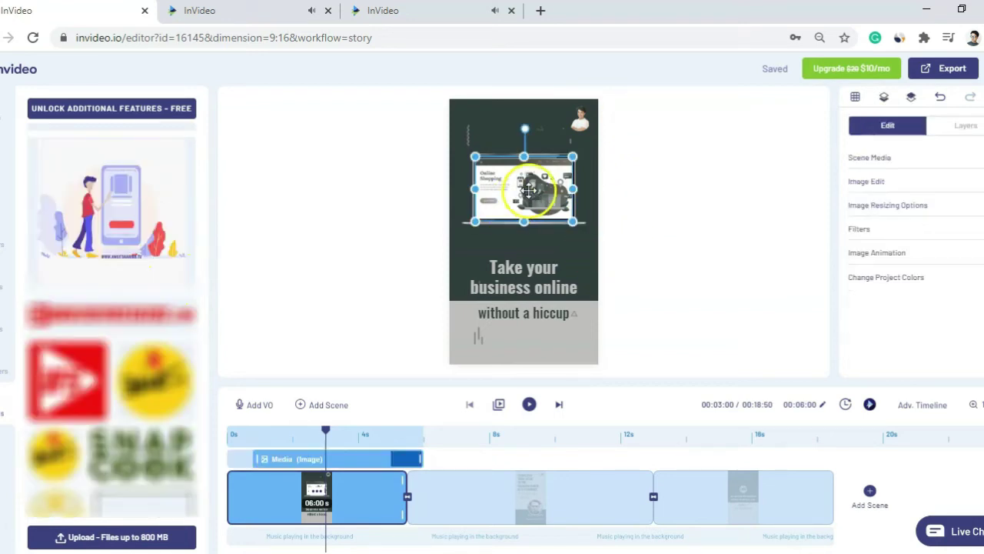
pyautogui.moveTo(138, 216); pyautogui.dragTo(525, 186)
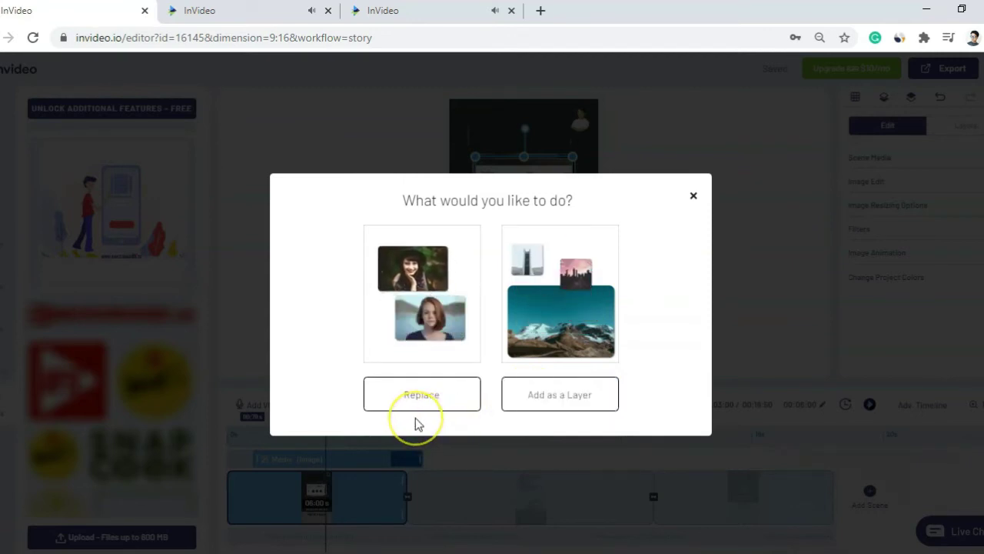
pyautogui.click(424, 395)
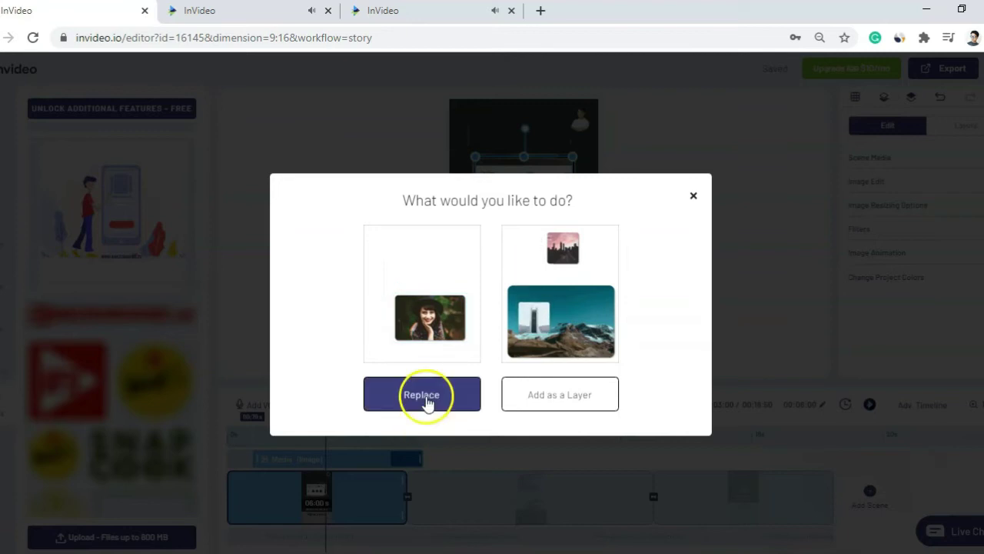
pyautogui.click(798, 275)
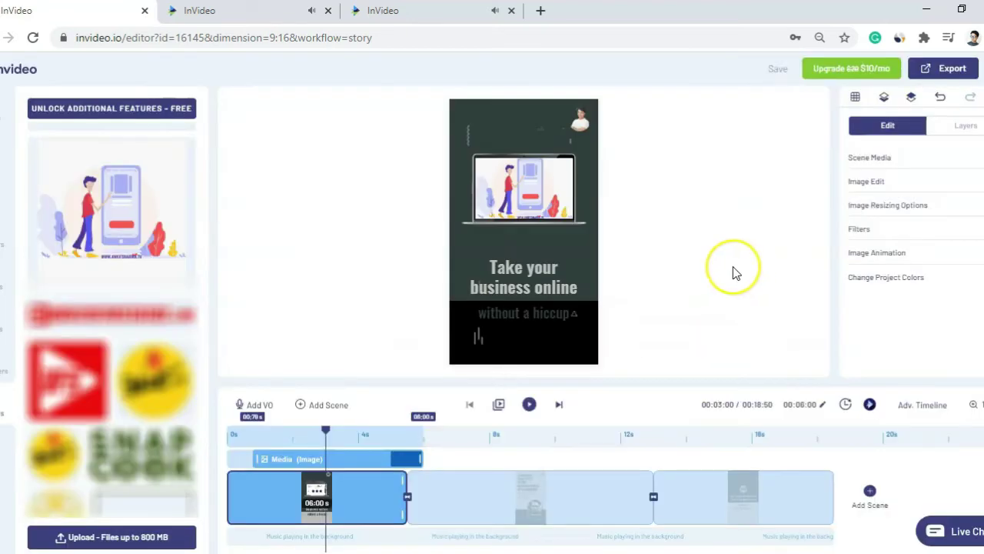
pyautogui.click(655, 249)
# Step: Try changing "your" to "yours" in the "Take your business online" headline, and restore the original wording
pyautogui.click(536, 277)
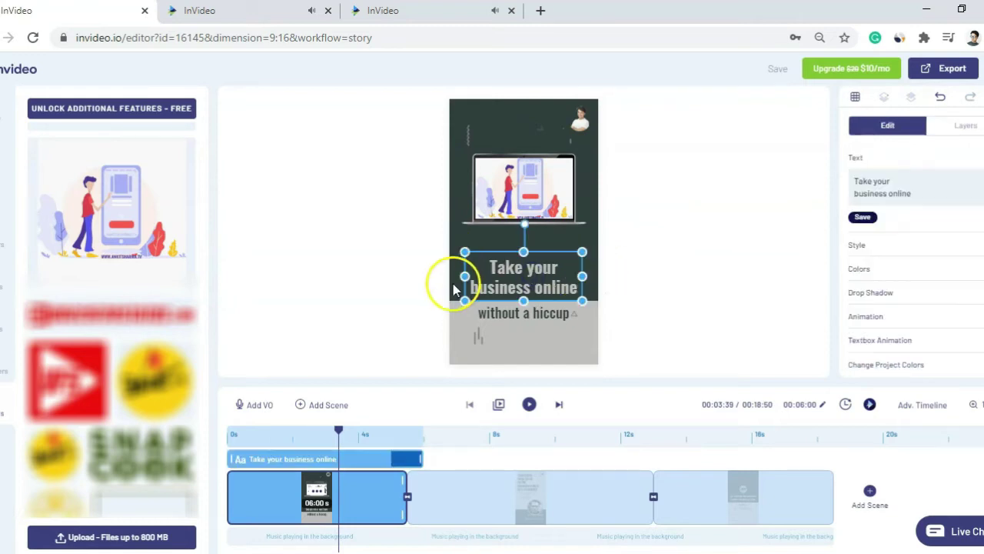
pyautogui.click(521, 286)
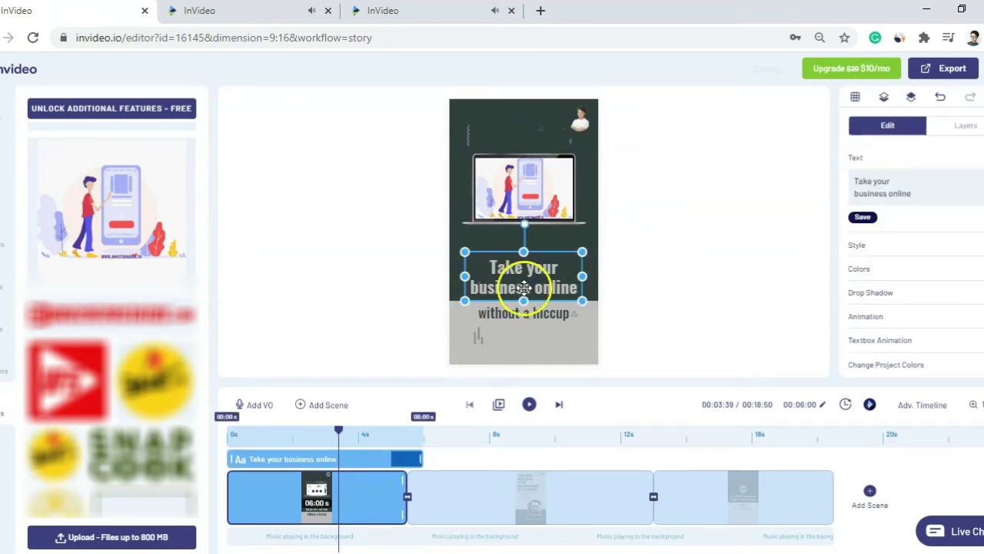
pyautogui.click(567, 267)
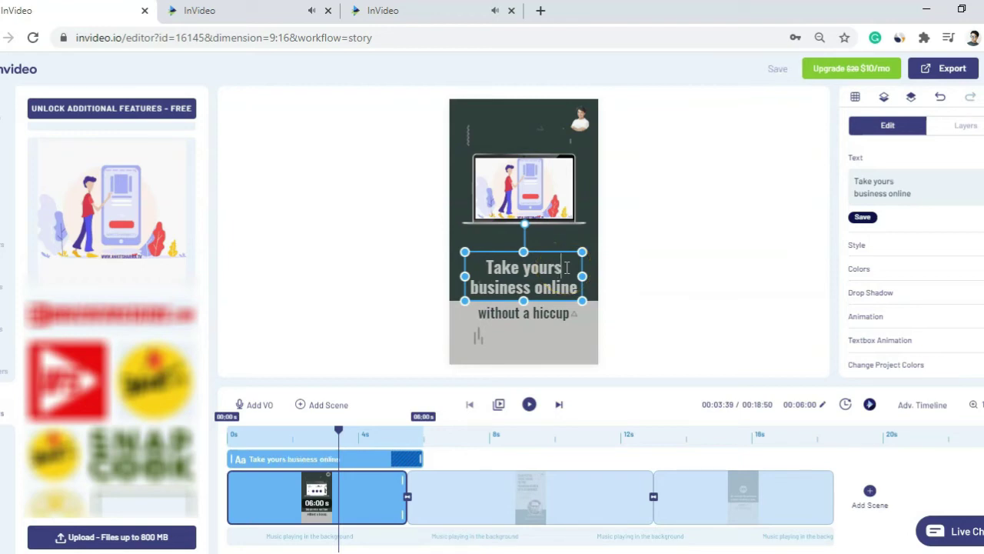
pyautogui.click(911, 188)
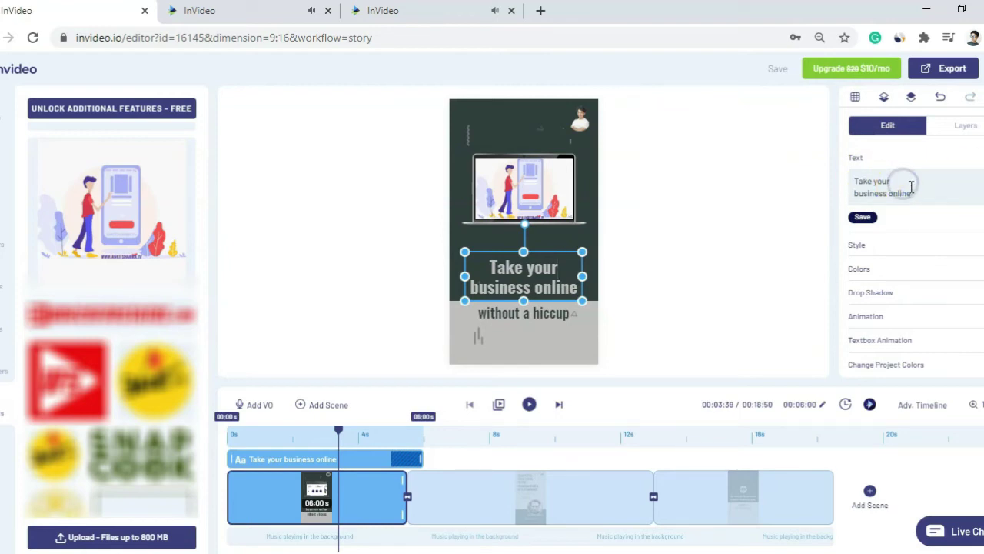
pyautogui.write('s')
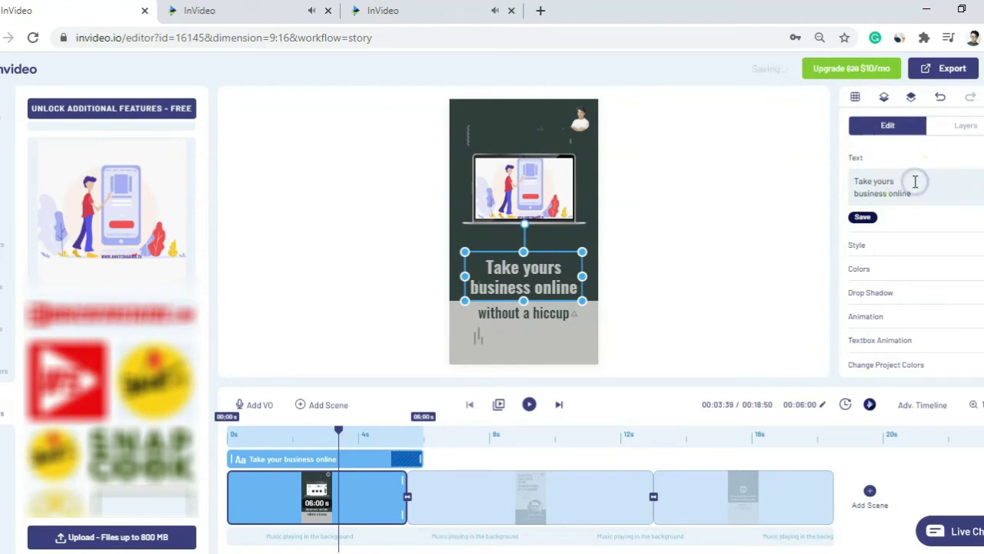
pyautogui.press('BackSpace')
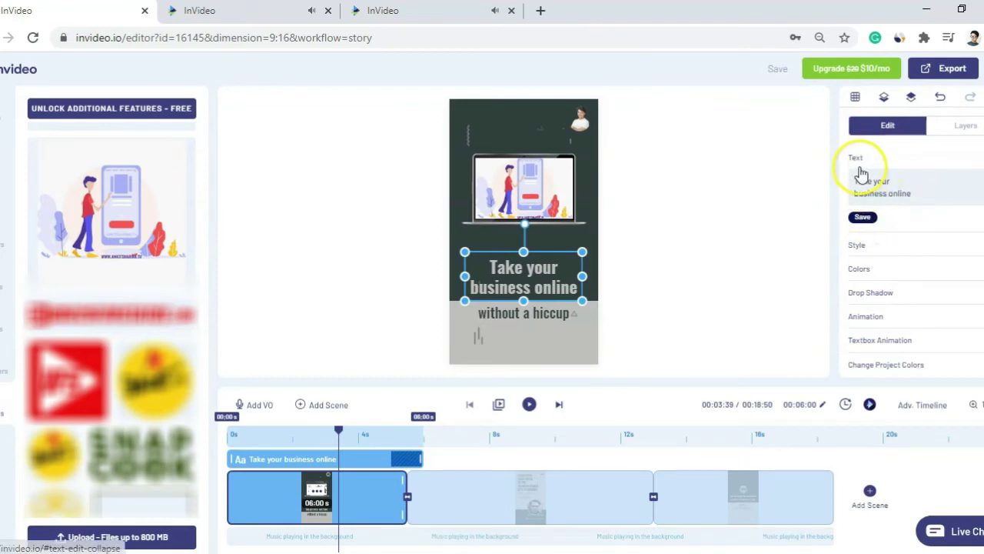
# Step: Review the headline's style options and set its text colour to white (#ffffff)
pyautogui.click(883, 246)
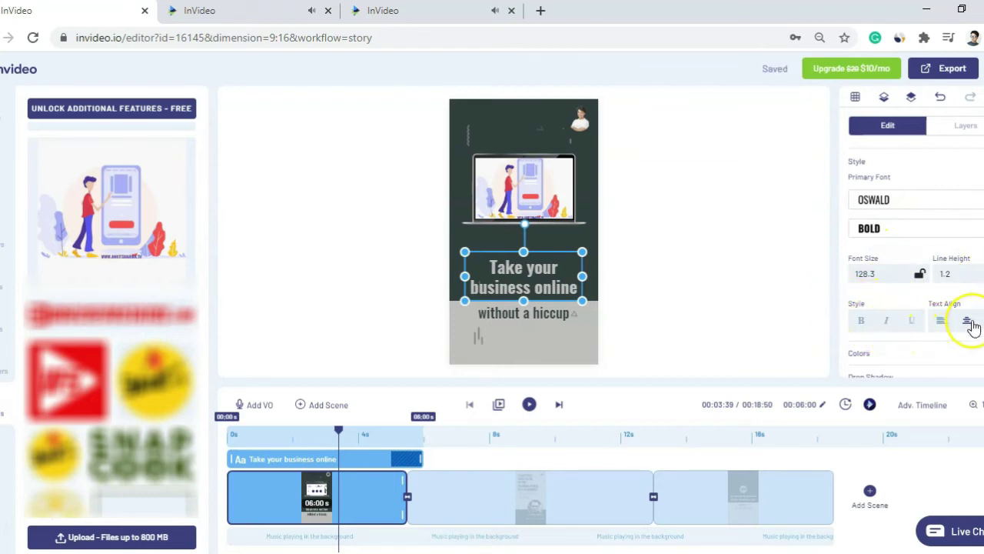
pyautogui.scroll(-2, 979, 248)
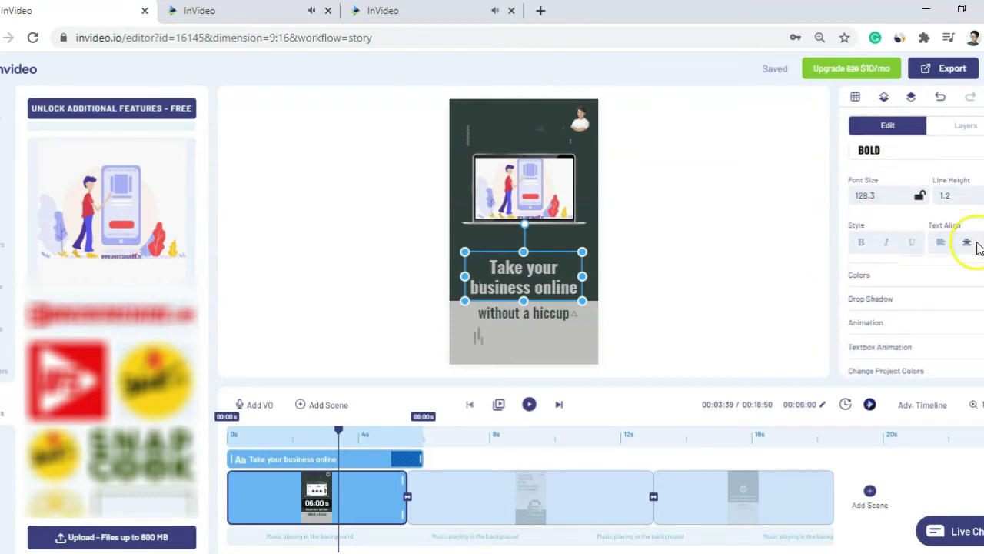
pyautogui.click(953, 276)
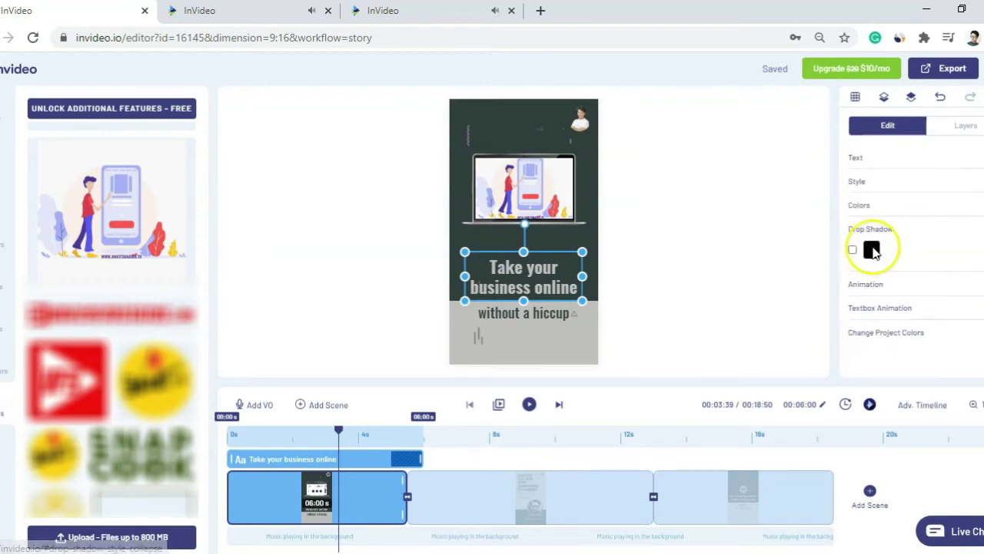
pyautogui.click(859, 205)
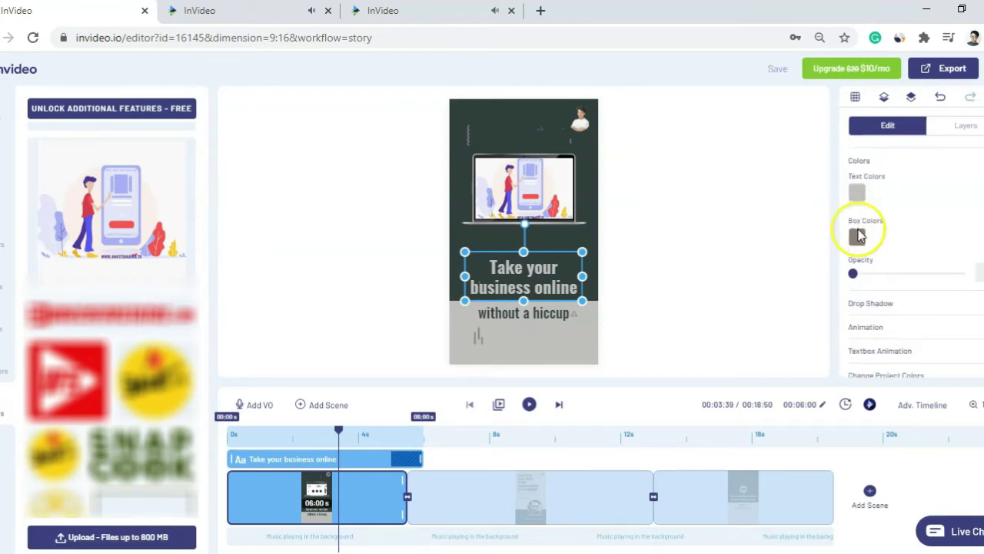
pyautogui.click(857, 193)
pyautogui.moveTo(875, 242); pyautogui.dragTo(844, 210)
pyautogui.click(766, 243)
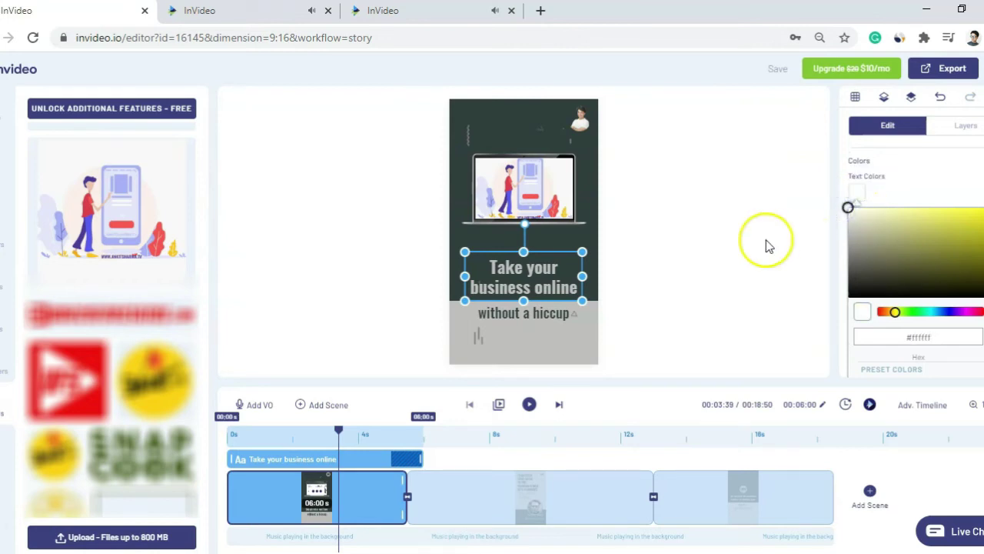
pyautogui.click(767, 240)
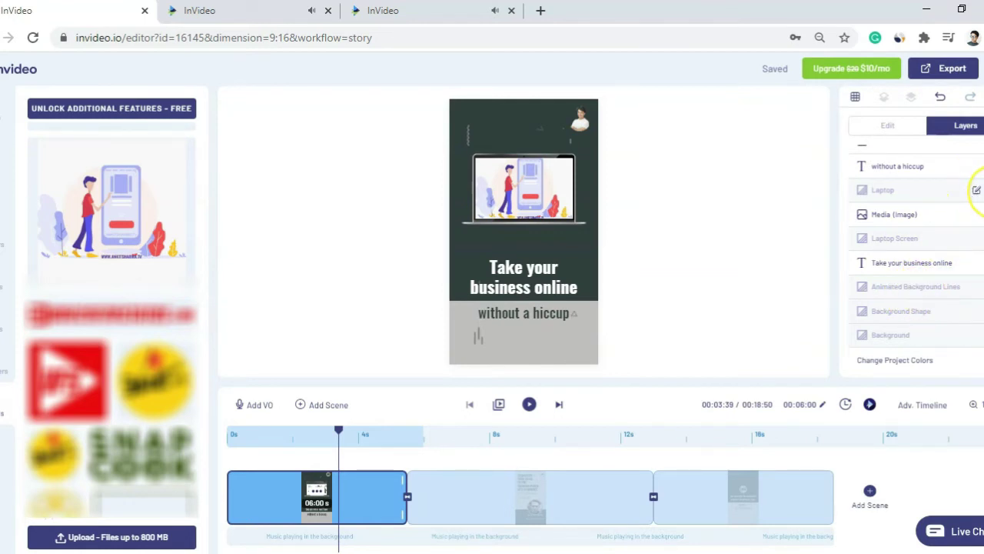
# Step: Try unlocking the Laptop layer for editing, and deselect it
pyautogui.click(981, 192)
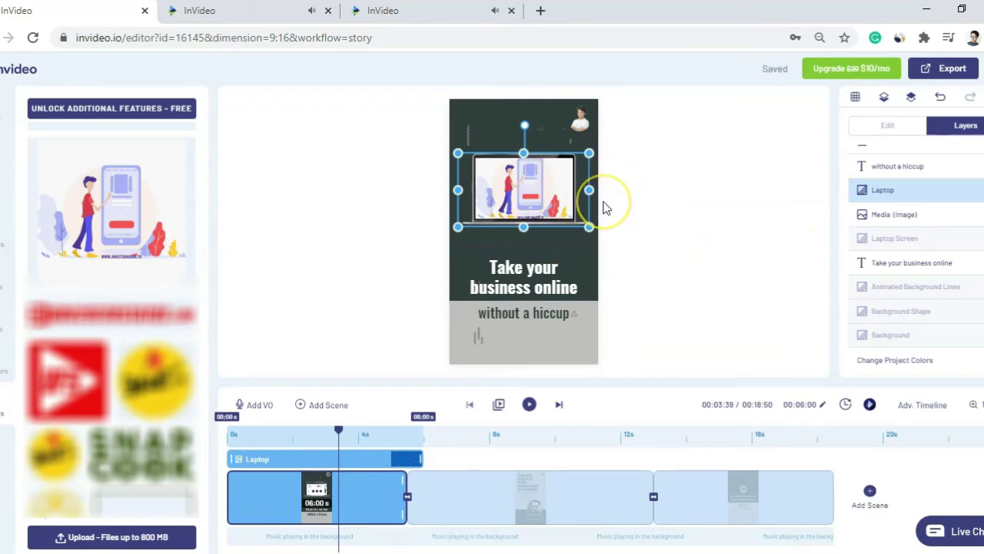
pyautogui.moveTo(976, 190)
pyautogui.click(732, 261)
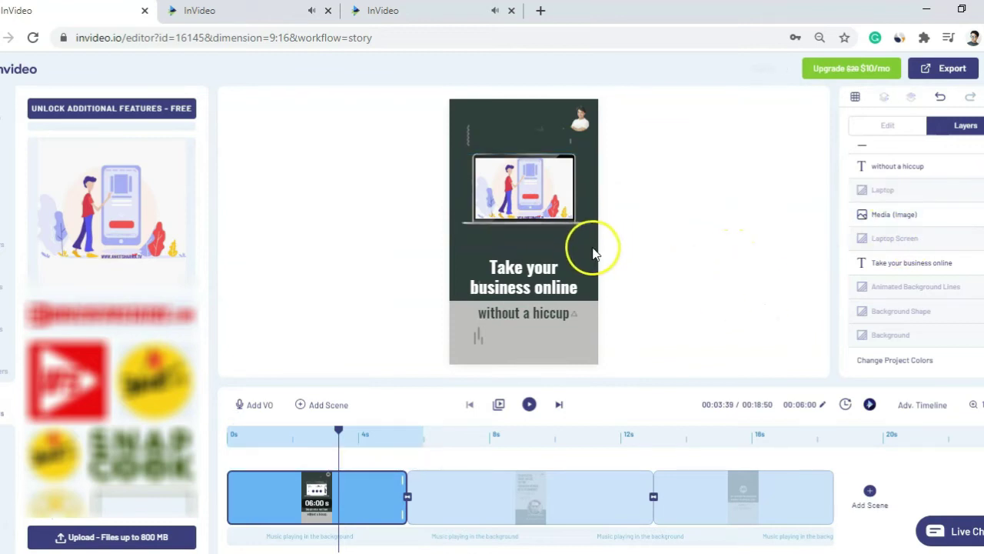
# Step: Unlock the Background layer of the first scene and change its colour to light green
pyautogui.moveTo(927, 338)
pyautogui.click(977, 337)
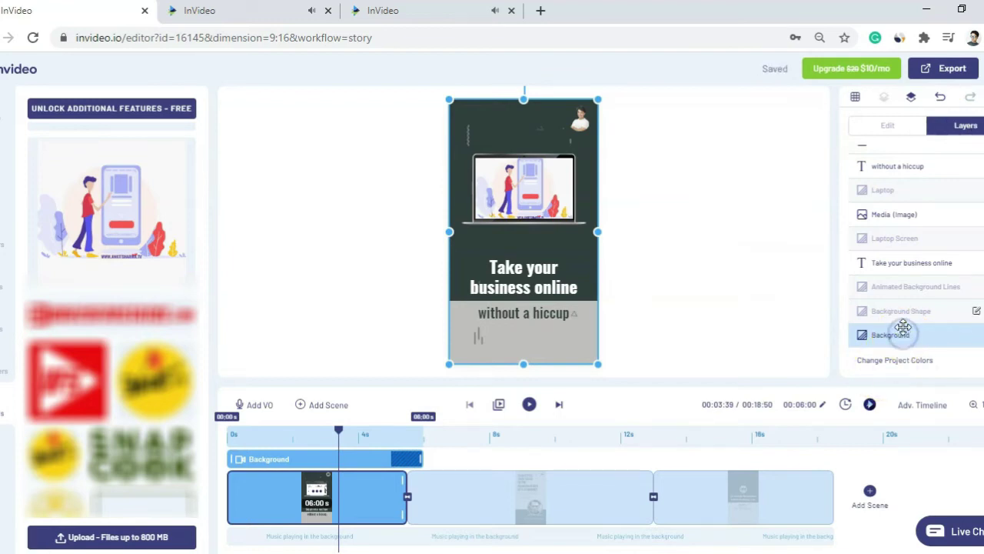
pyautogui.click(891, 126)
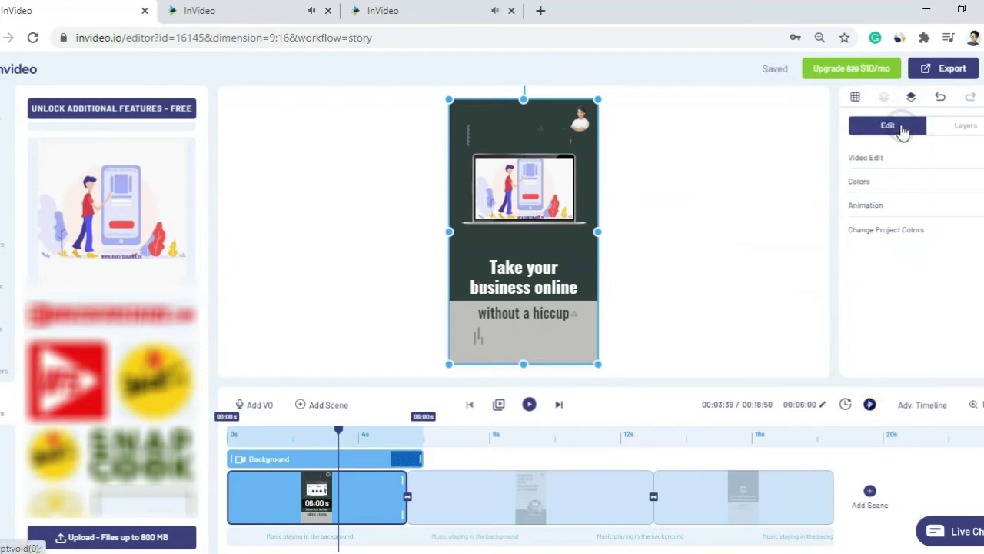
pyautogui.click(871, 184)
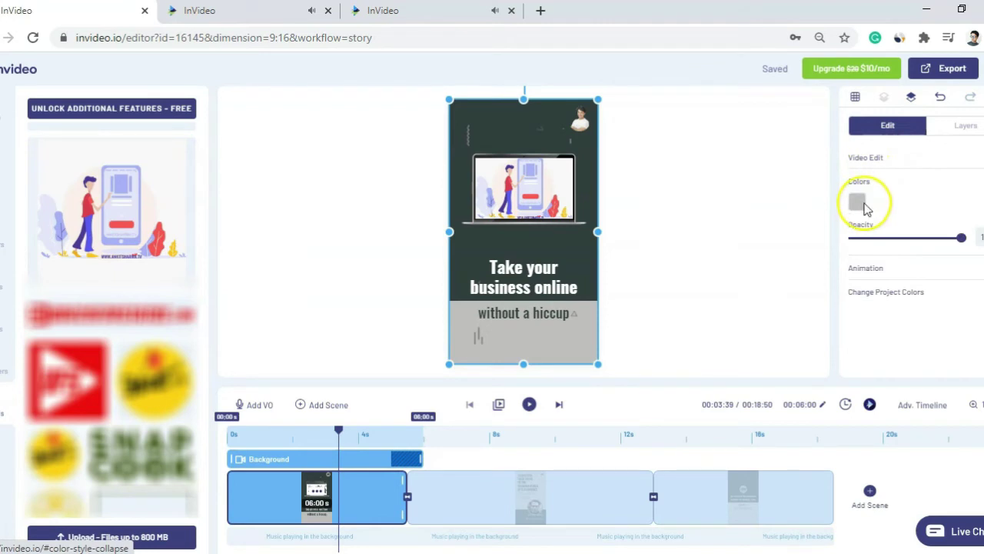
pyautogui.click(863, 206)
pyautogui.moveTo(938, 238)
pyautogui.mouseDown()
pyautogui.moveTo(974, 246)
pyautogui.moveTo(934, 228)
pyautogui.mouseUp()
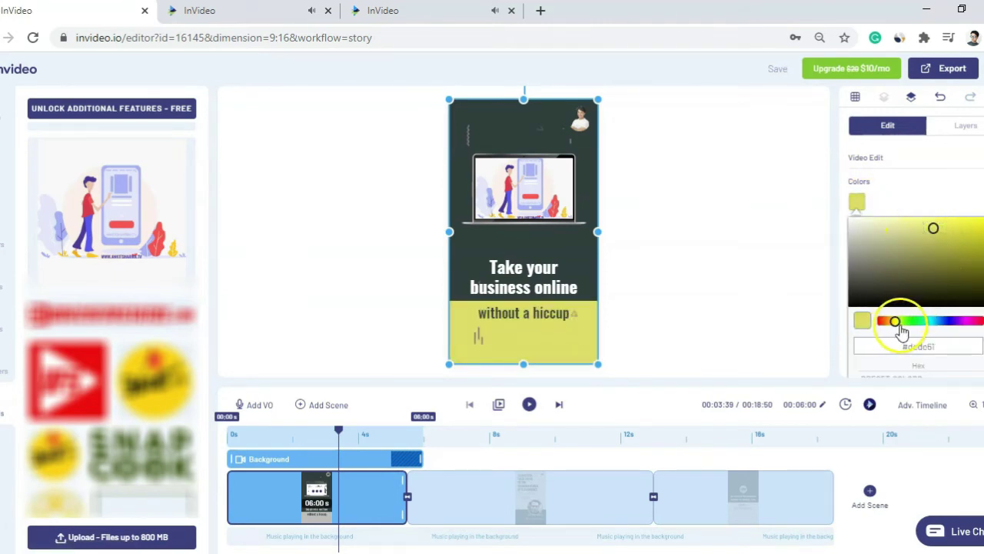
pyautogui.moveTo(898, 323); pyautogui.dragTo(903, 323)
pyautogui.click(844, 302)
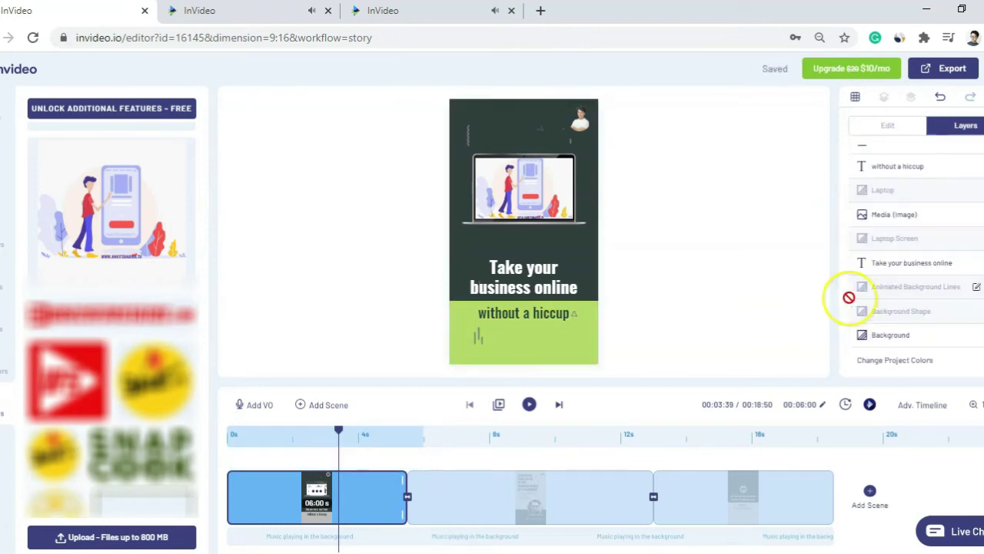
# Step: Examine the project colour options and the account's Brand Presets settings for brand name, logo and colours
pyautogui.click(957, 361)
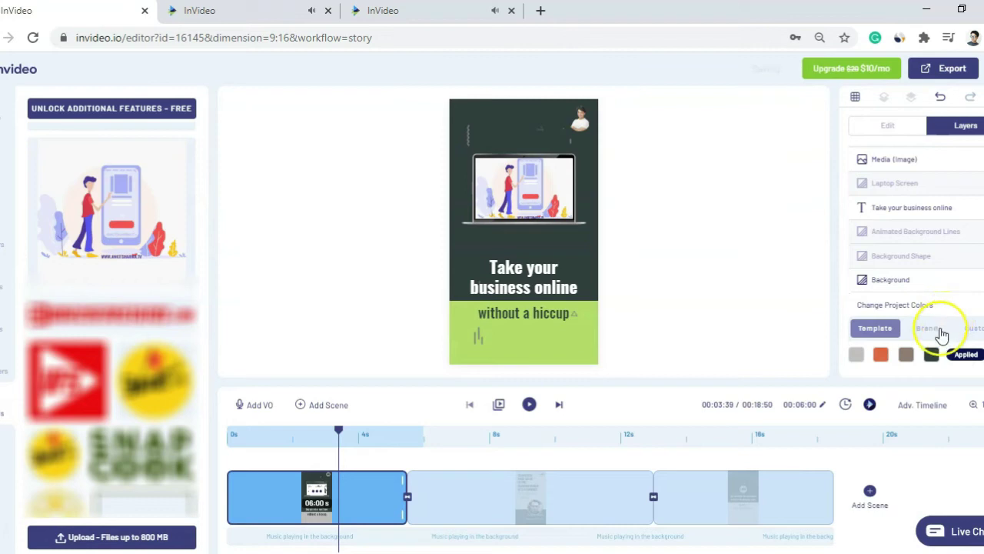
pyautogui.click(982, 68)
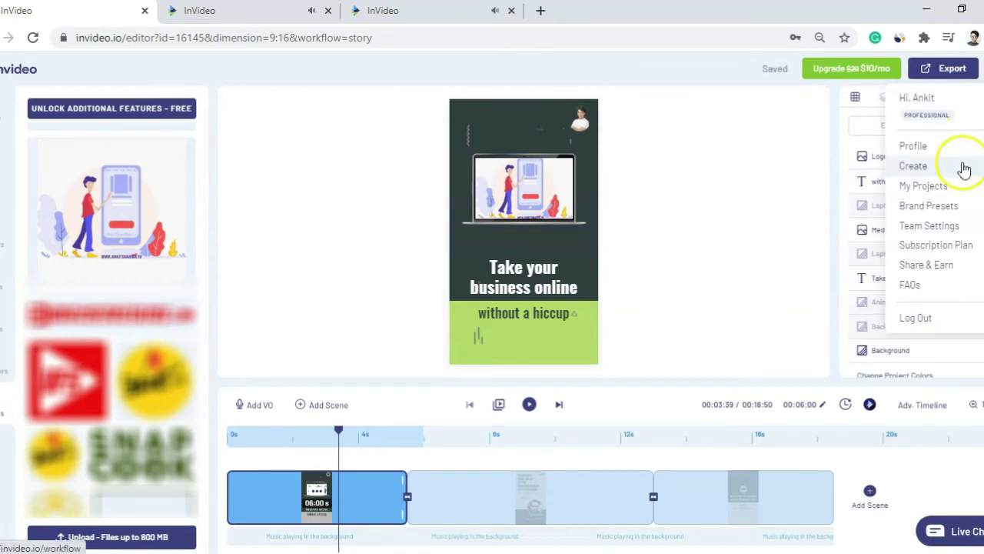
pyautogui.click(964, 209)
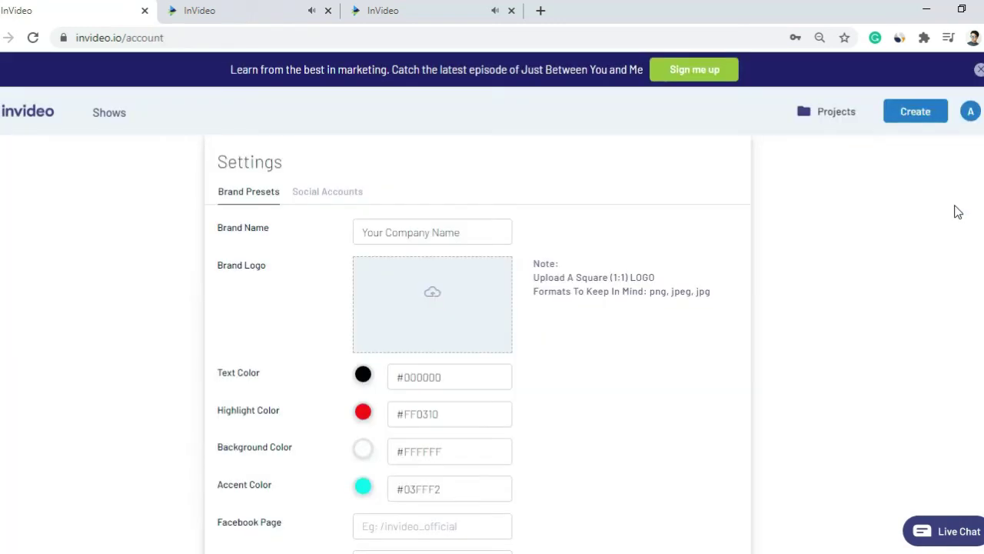
pyautogui.click(943, 214)
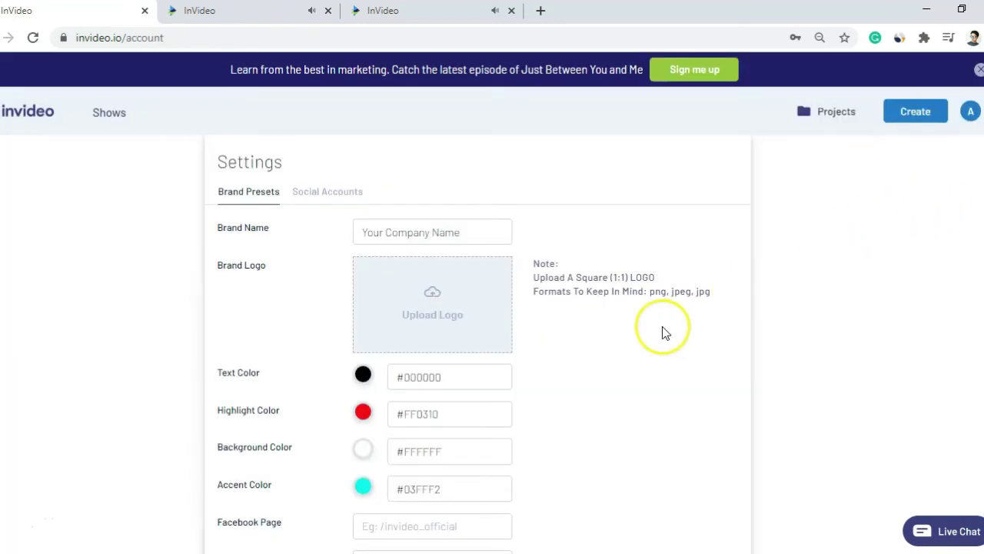
pyautogui.scroll(-4, 466, 341)
pyautogui.scroll(3, 466, 345)
pyautogui.scroll(-3, 592, 354)
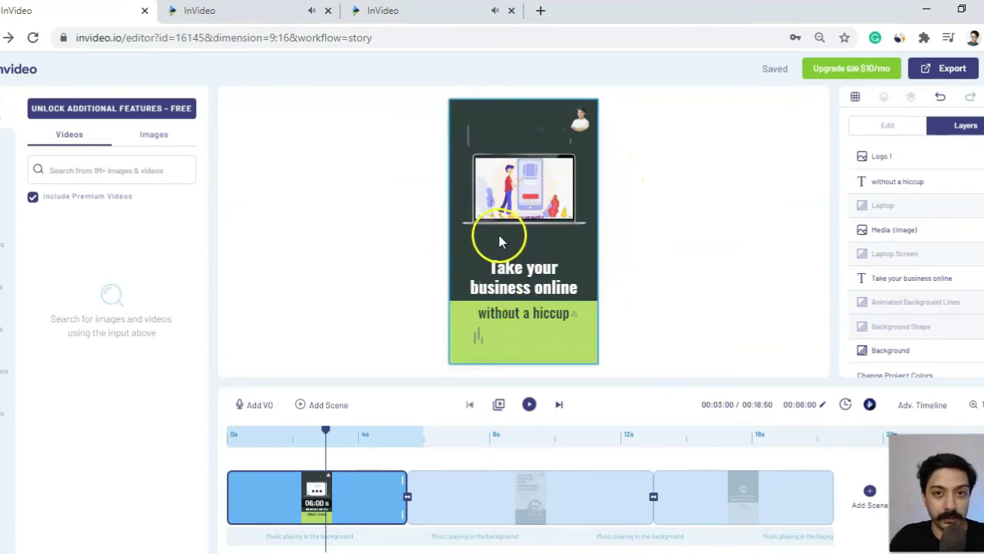
# Step: Replace the circular portrait in the second scene with the small uploaded photo of the man in a white T-shirt
pyautogui.click(435, 498)
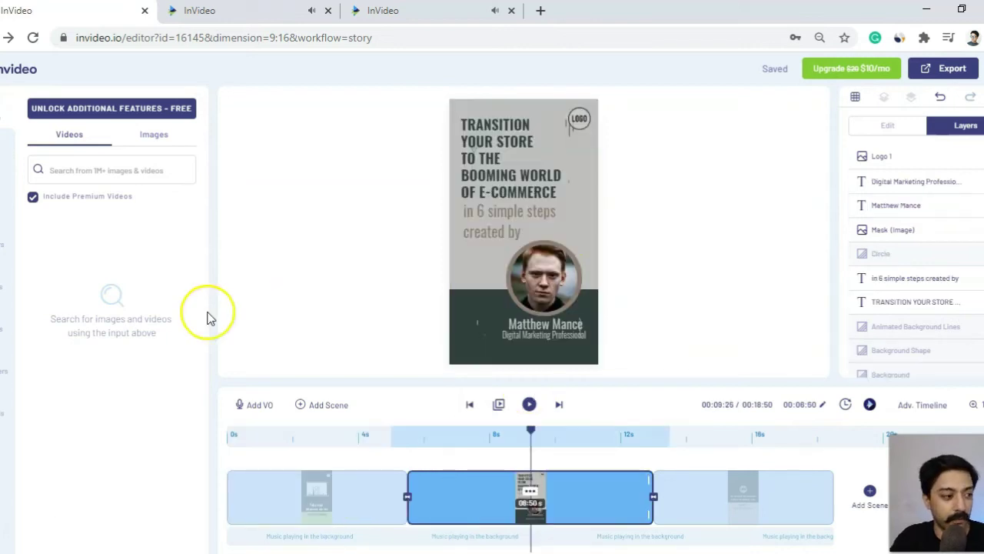
pyautogui.click(2, 414)
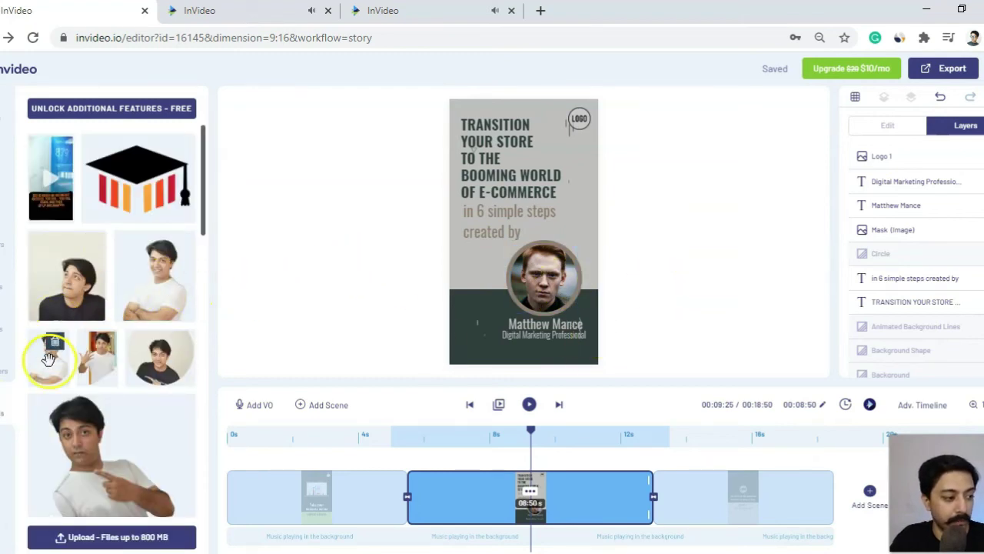
pyautogui.click(541, 268)
pyautogui.moveTo(48, 359); pyautogui.dragTo(514, 293)
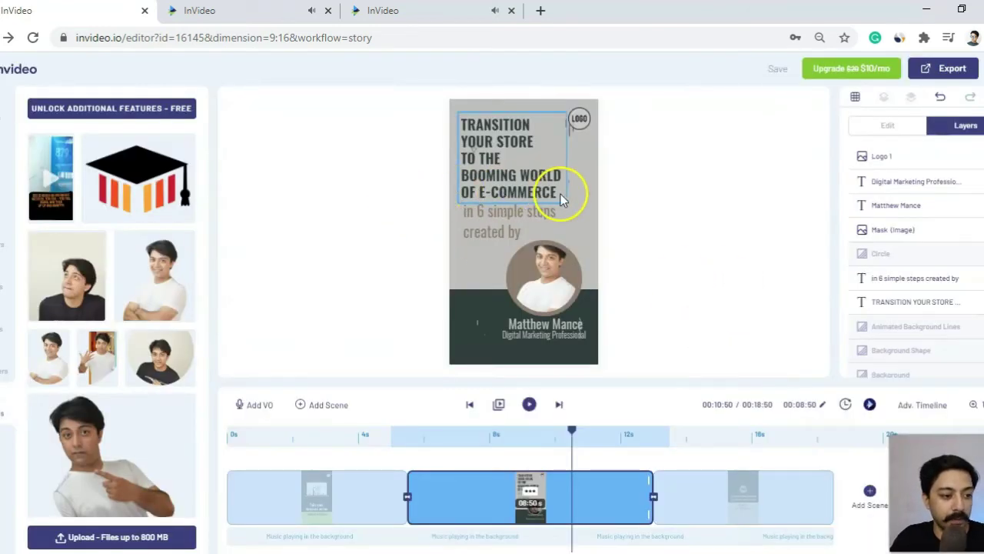
# Step: Examine the second scene's layers, its best-time, add, duplicate and delete options, and the choices for adding another scene
pyautogui.scroll(-2, 934, 231)
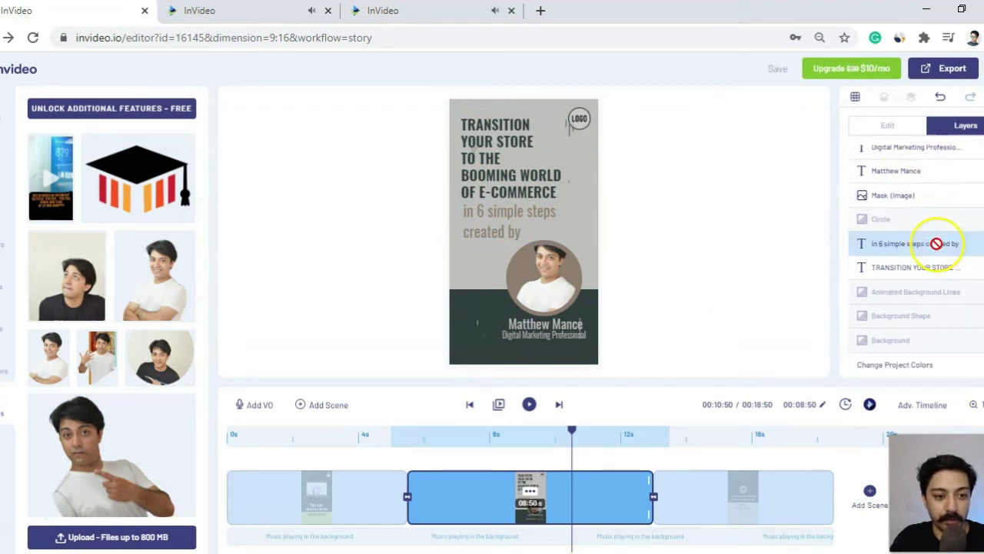
pyautogui.scroll(2, 923, 253)
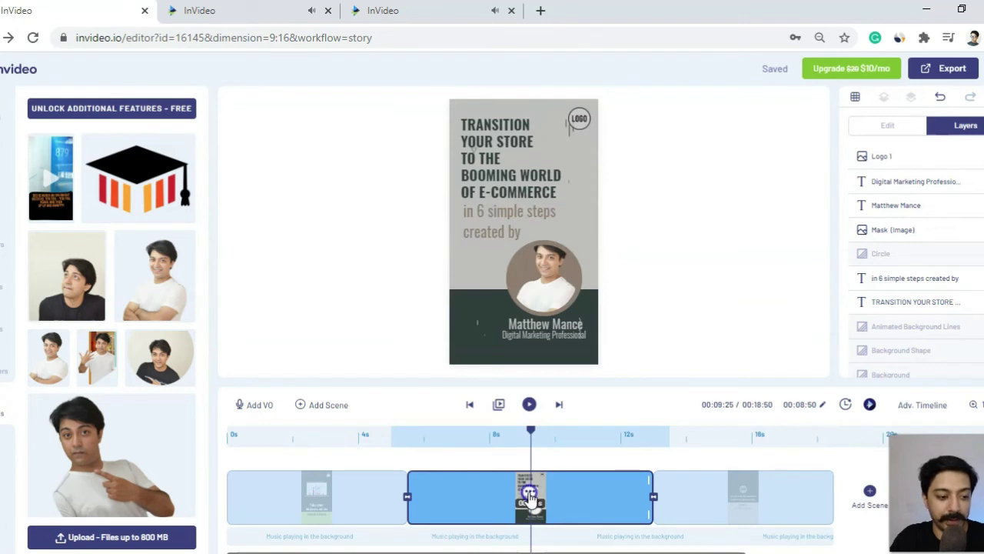
pyautogui.click(529, 497)
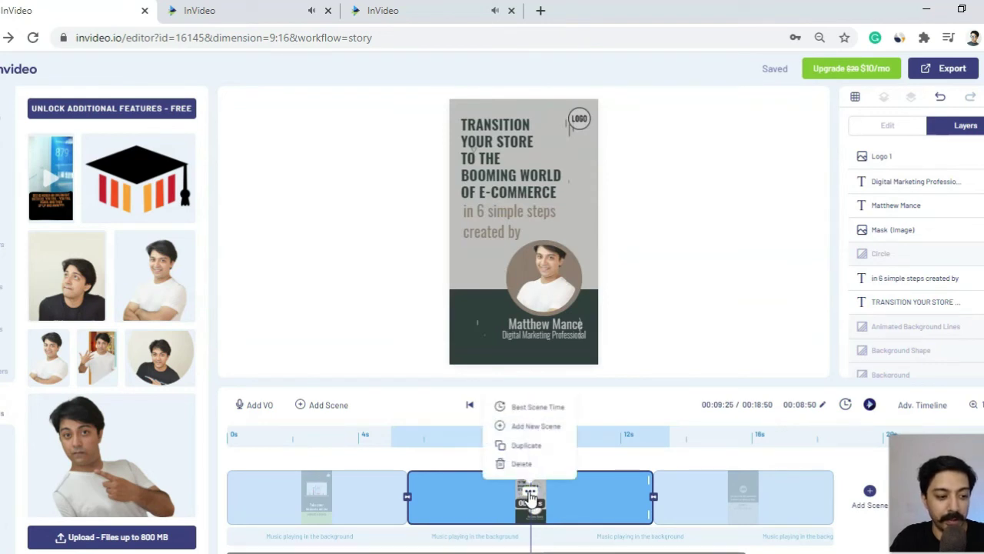
pyautogui.click(538, 453)
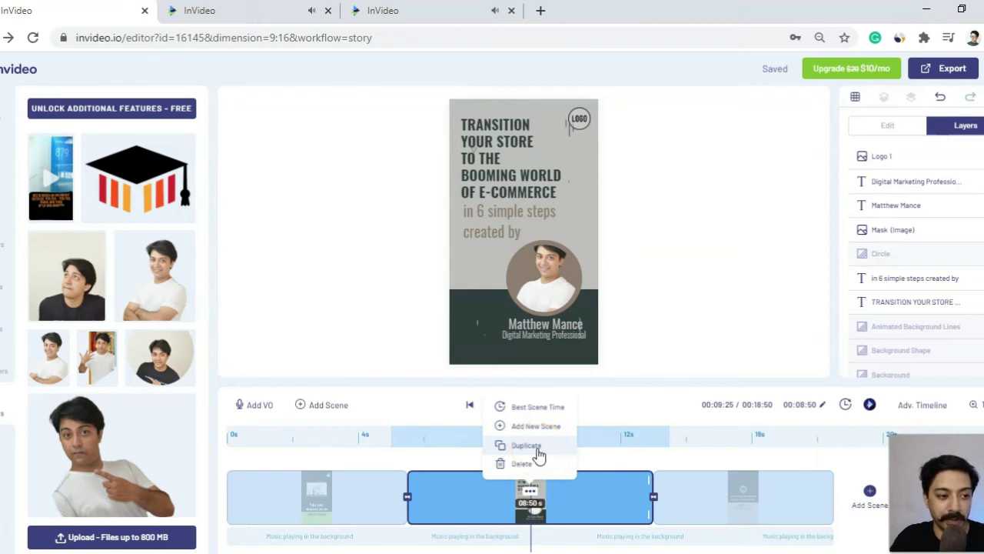
pyautogui.click(323, 490)
pyautogui.click(327, 444)
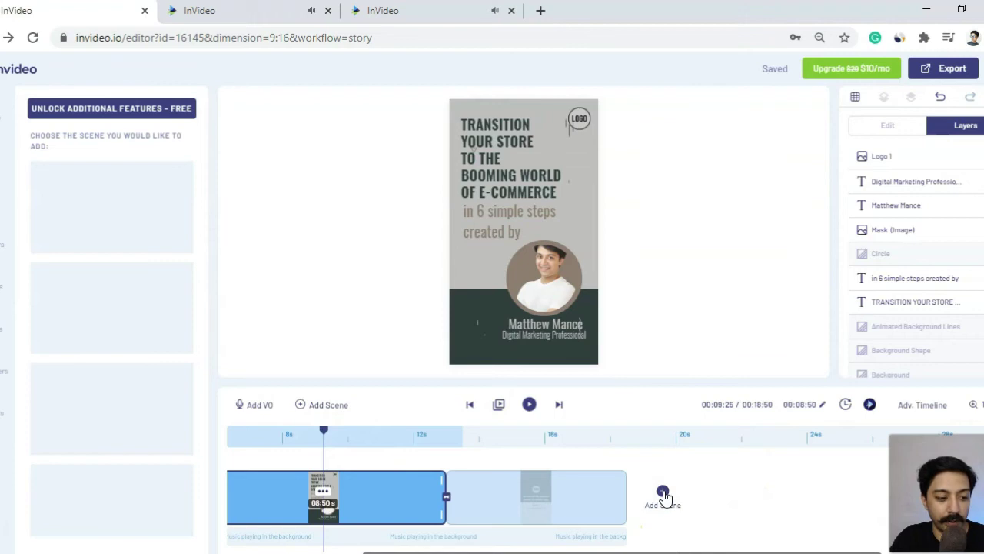
pyautogui.click(522, 443)
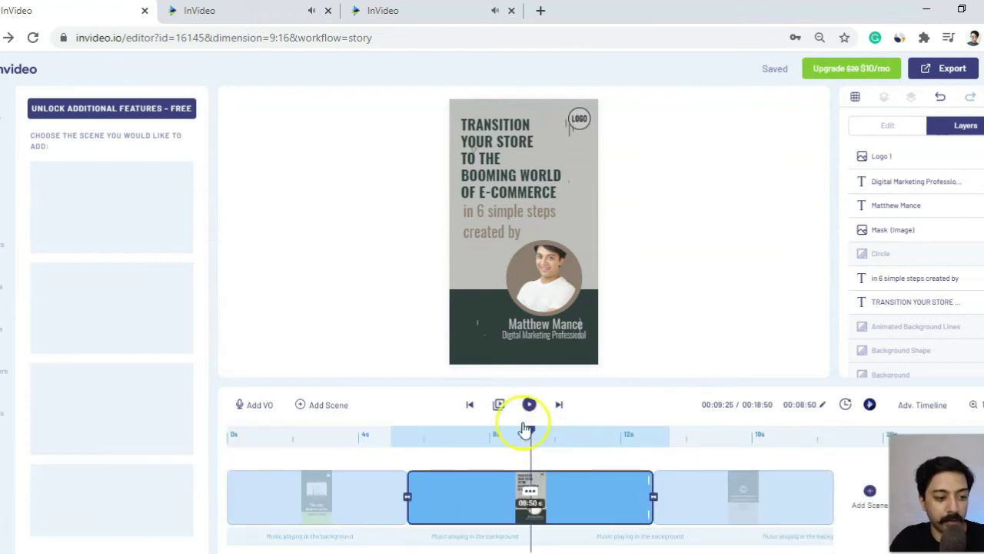
# Step: Preview the second scene and close the preview
pyautogui.click(528, 406)
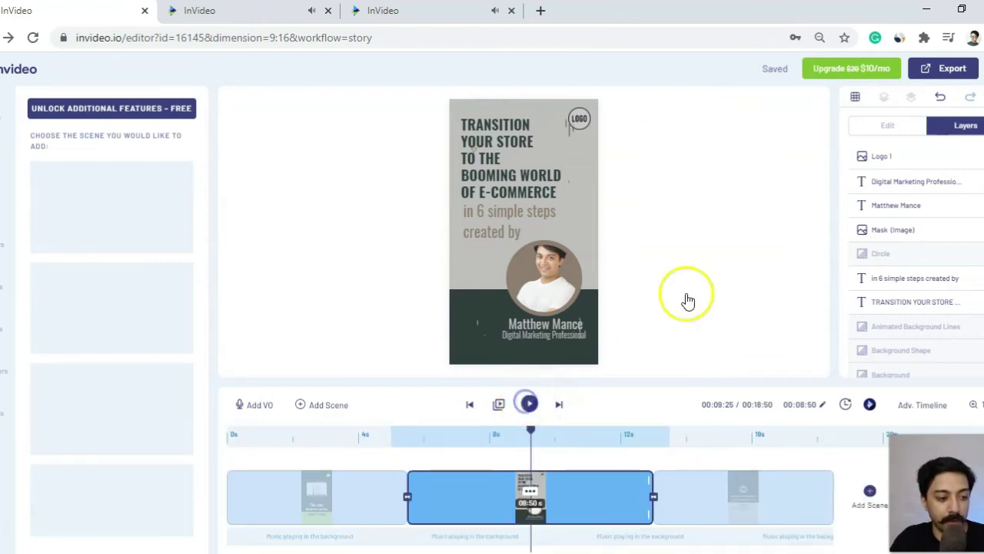
pyautogui.click(556, 485)
pyautogui.click(652, 253)
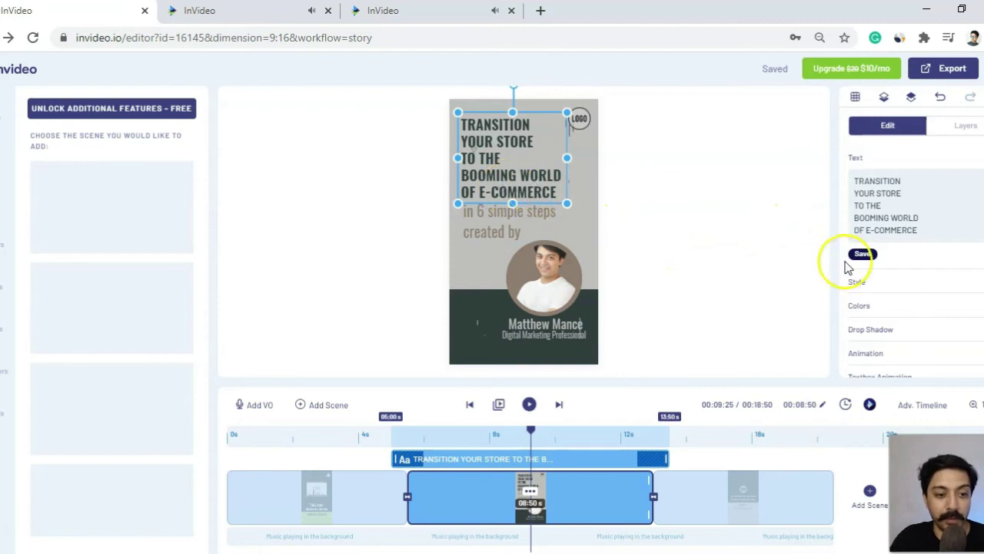
# Step: Examine the In and Out animation settings of the "TRANSITION YOUR STORE" heading, keeping its In animation split by Word
pyautogui.scroll(-1, 896, 312)
pyautogui.click(890, 312)
pyautogui.scroll(-3, 884, 308)
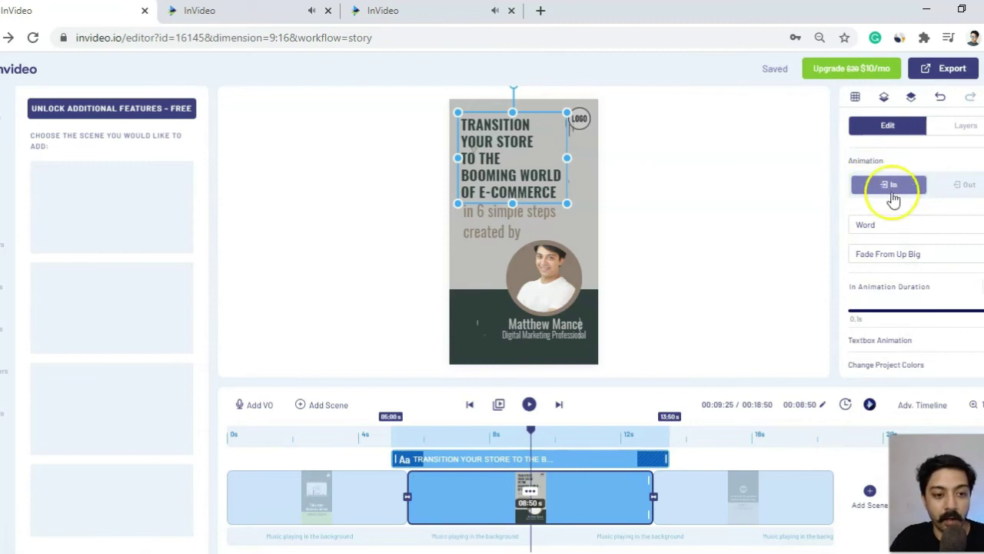
pyautogui.click(970, 186)
pyautogui.click(889, 215)
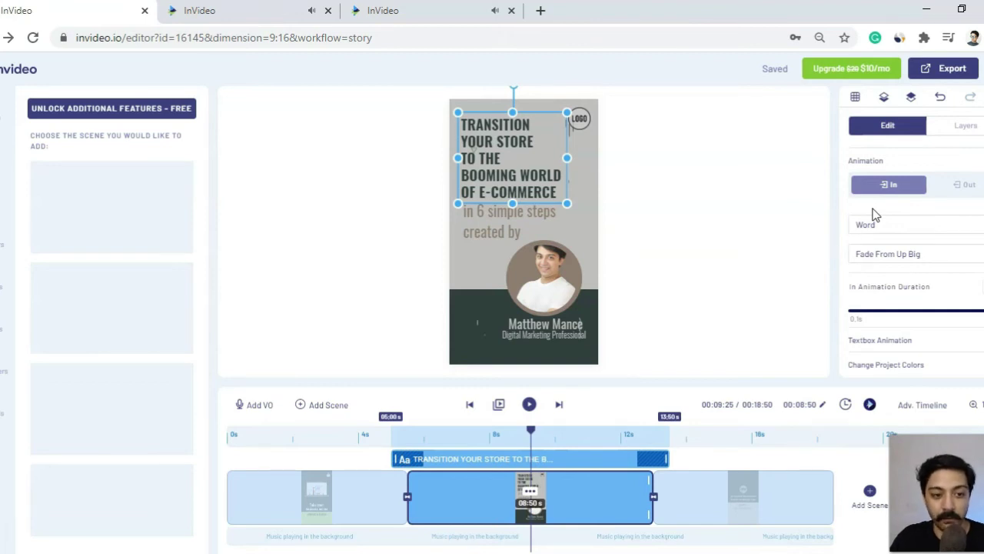
pyautogui.click(876, 223)
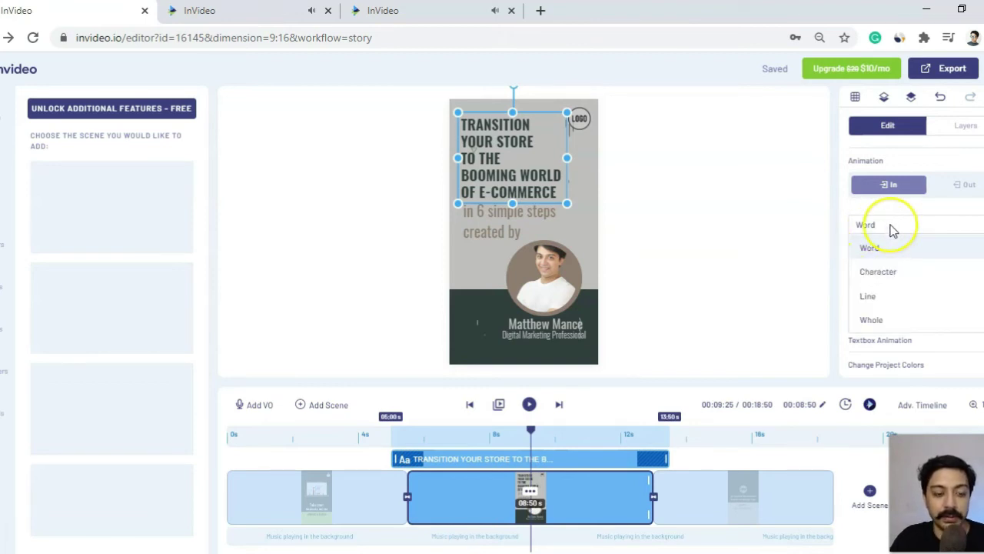
pyautogui.click(872, 256)
pyautogui.click(898, 225)
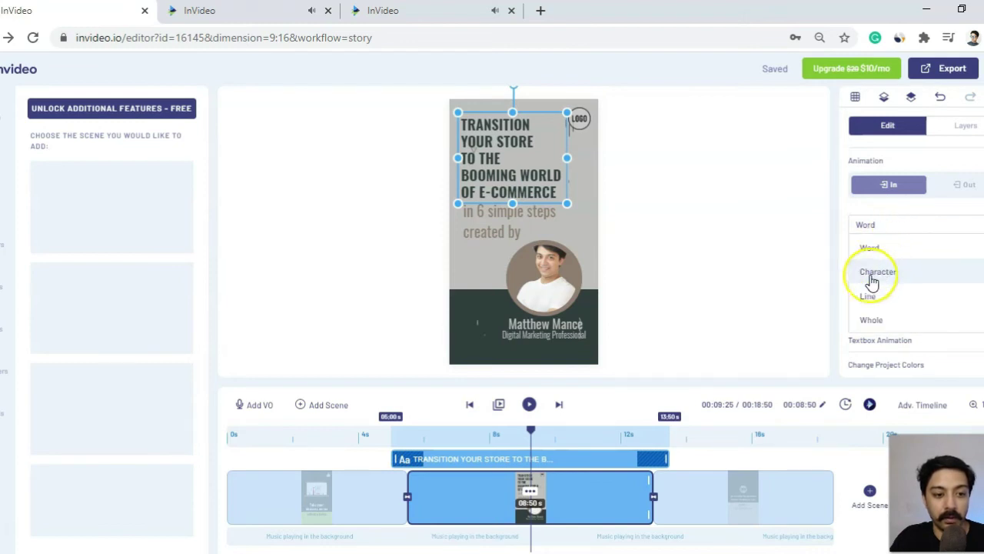
pyautogui.click(872, 246)
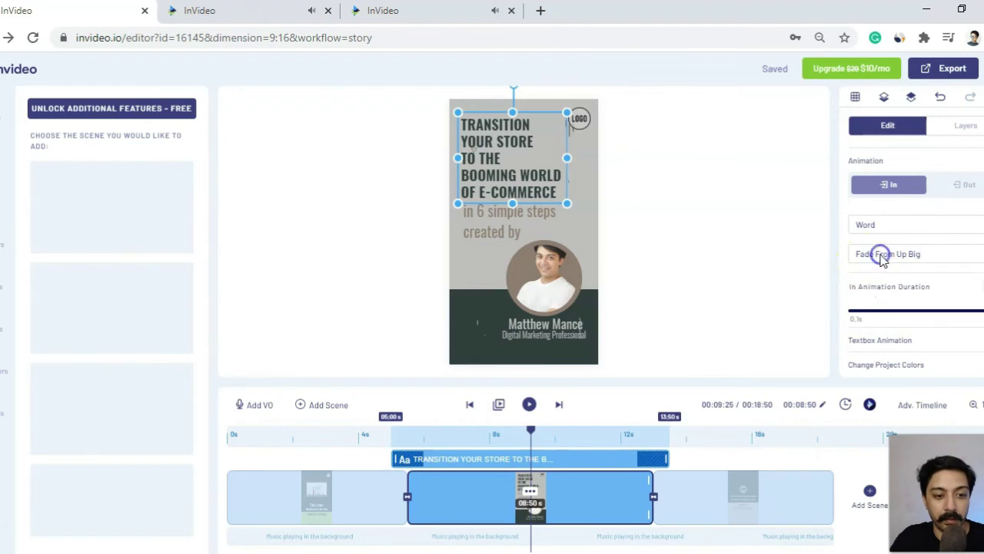
# Step: Set the In animation of the "TRANSITION YOUR STORE" heading to Fade From Left, and deselect the heading
pyautogui.click(880, 256)
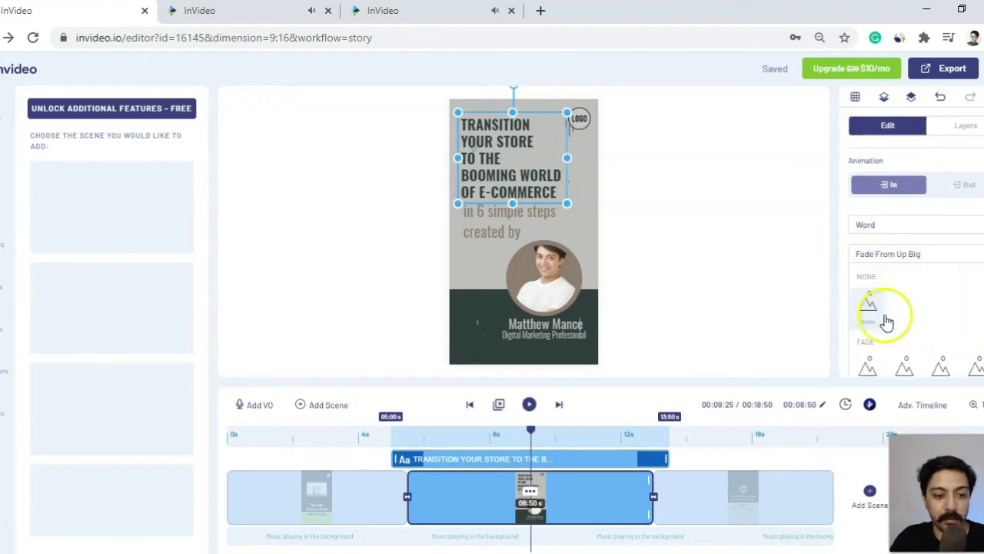
pyautogui.scroll(1, 900, 308)
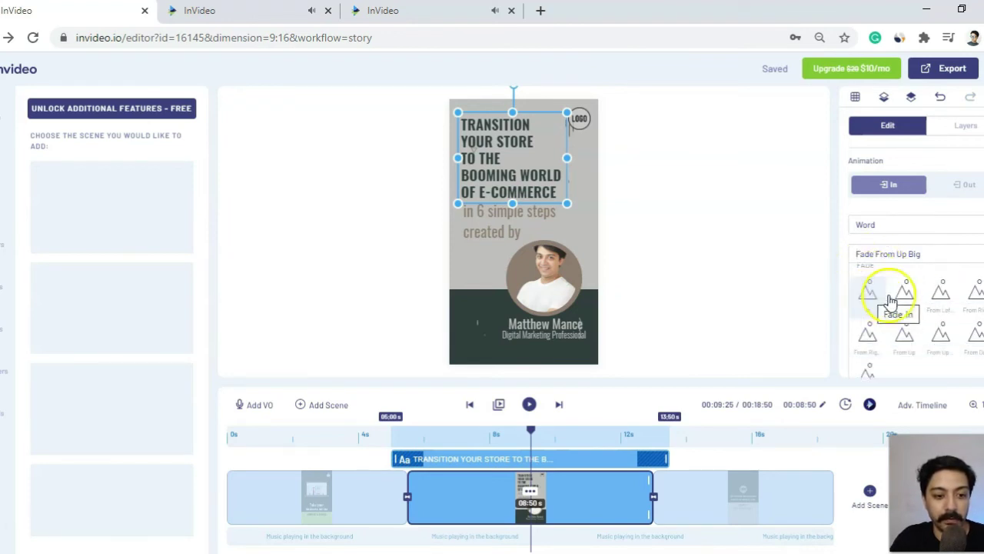
pyautogui.click(905, 294)
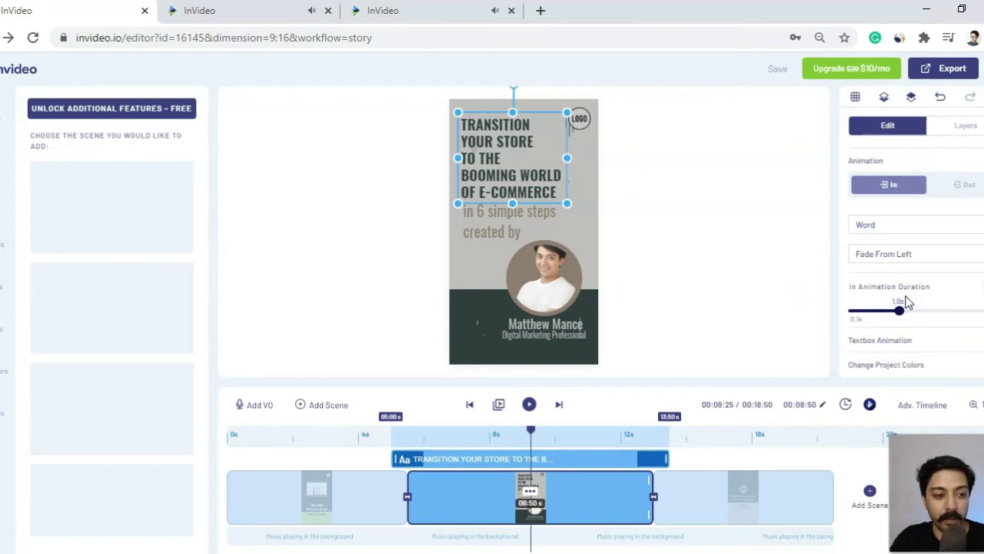
pyautogui.click(899, 311)
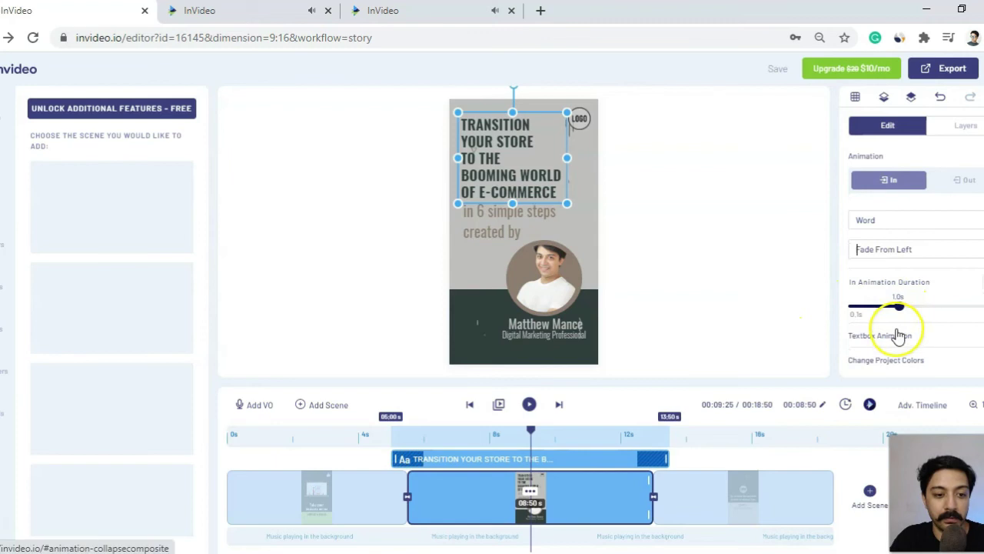
pyautogui.click(798, 300)
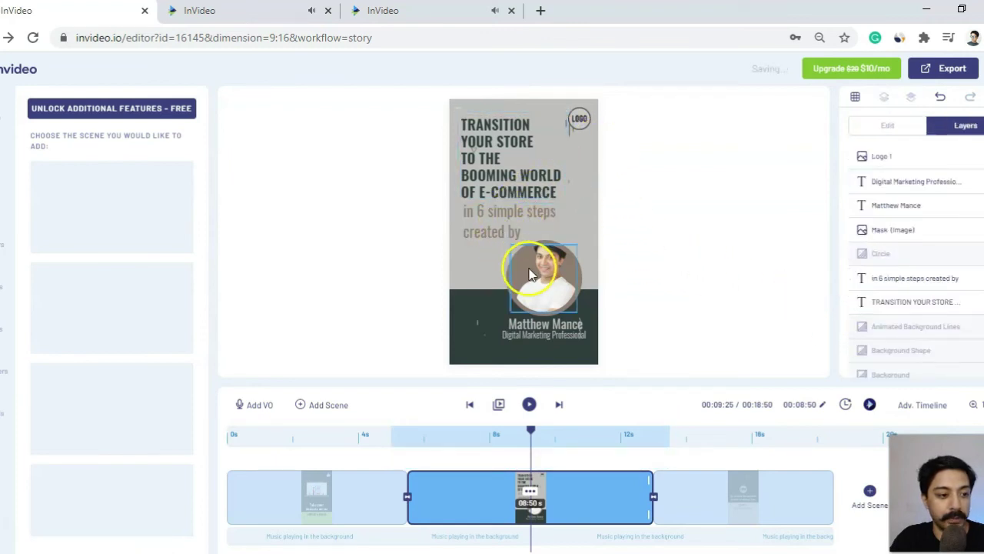
# Step: Set the In animation of the "in 6 simple steps created by" text to Fade From Right Big
pyautogui.click(462, 220)
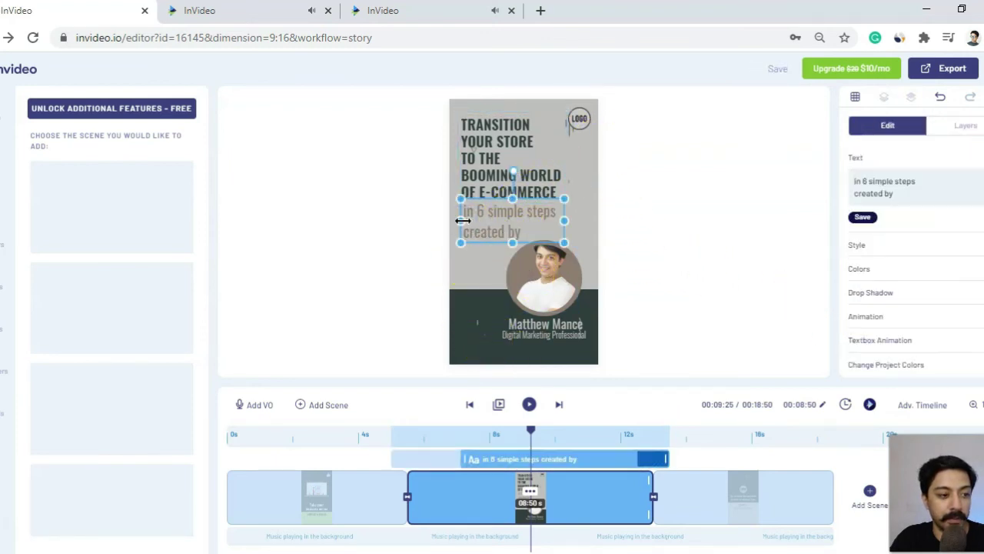
pyautogui.click(892, 322)
pyautogui.scroll(-2, 866, 318)
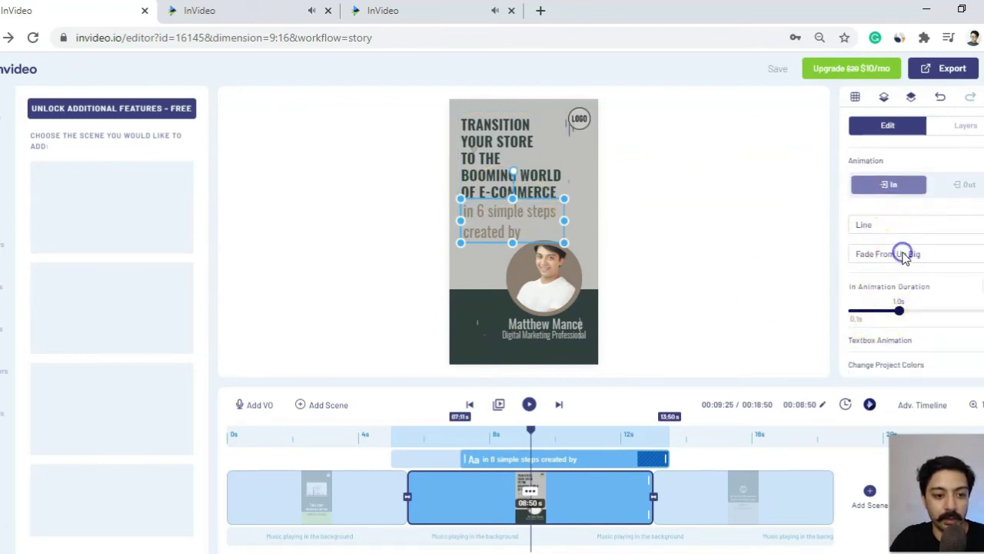
pyautogui.click(904, 256)
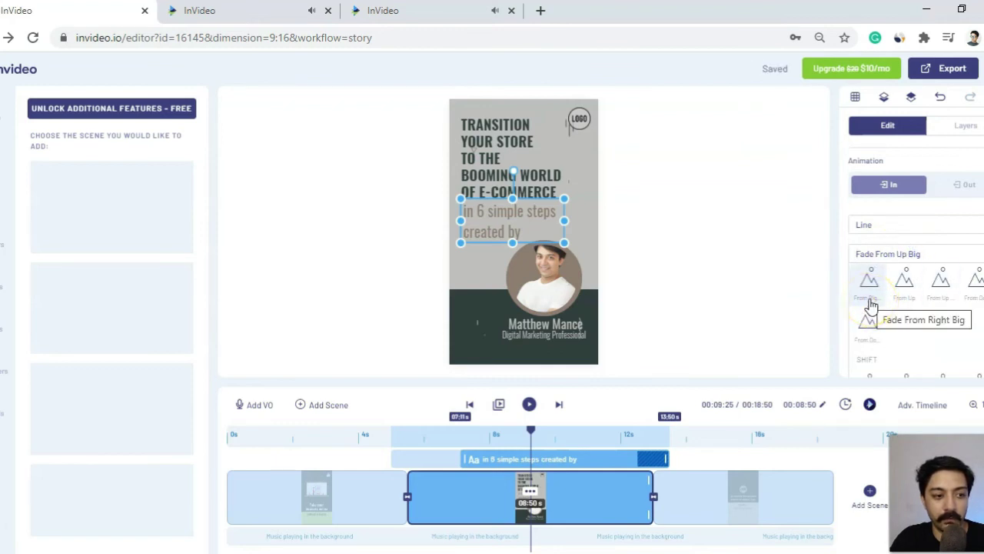
pyautogui.click(869, 296)
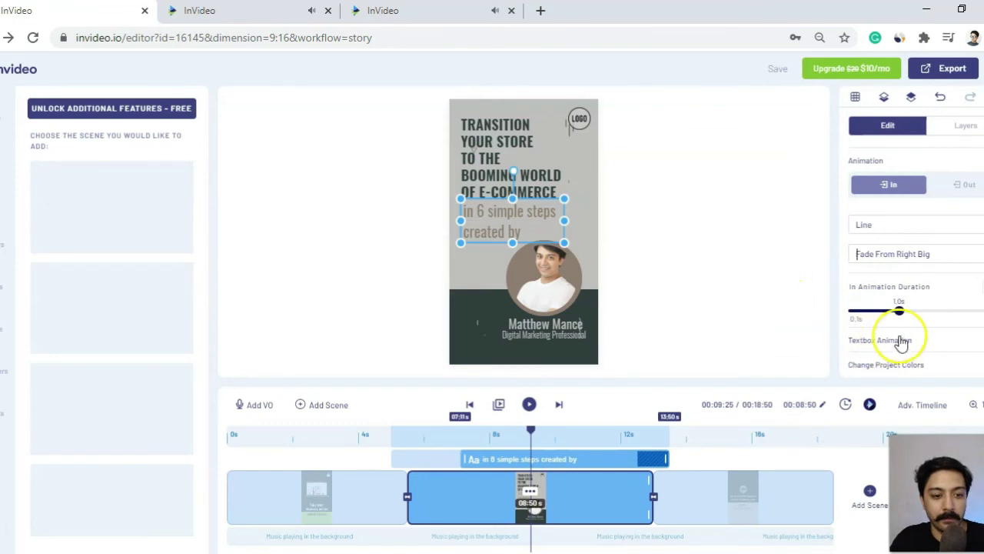
# Step: Play the second scene to check the new text animations, and return to the editor
pyautogui.click(529, 404)
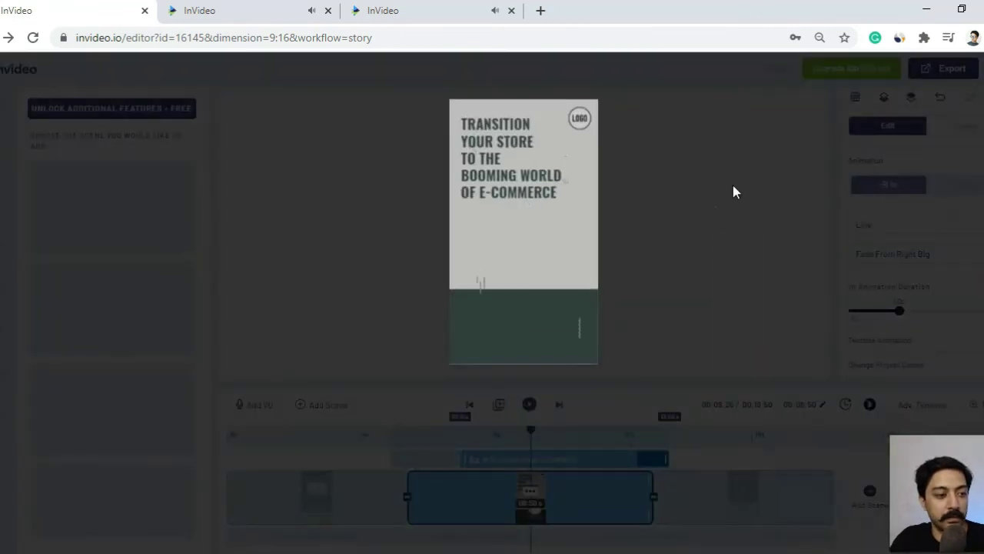
pyautogui.click(479, 164)
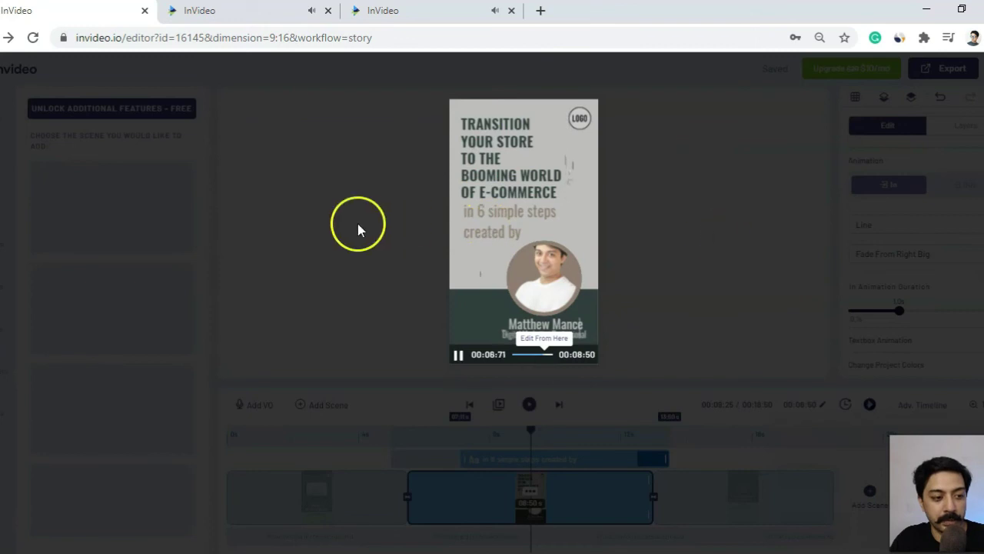
pyautogui.click(686, 250)
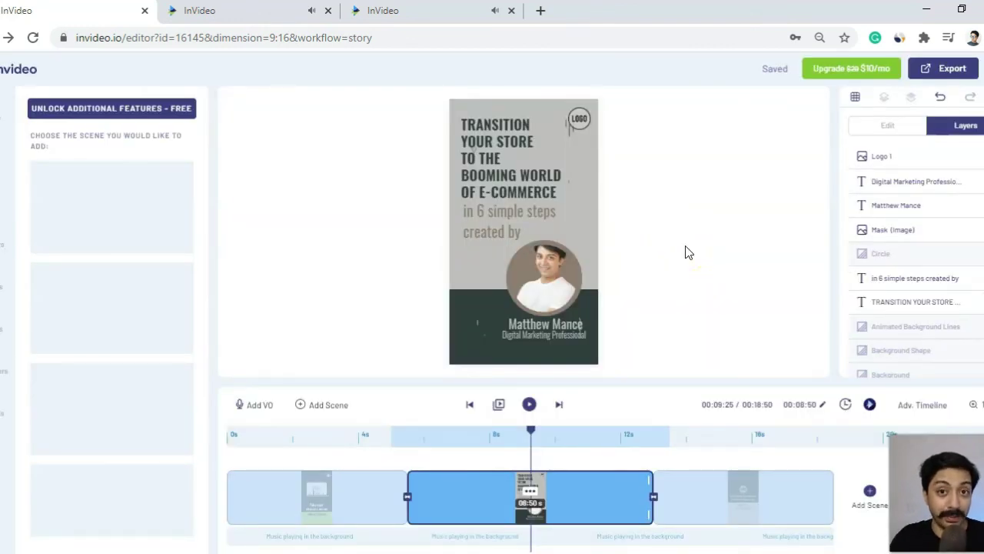
pyautogui.click(667, 260)
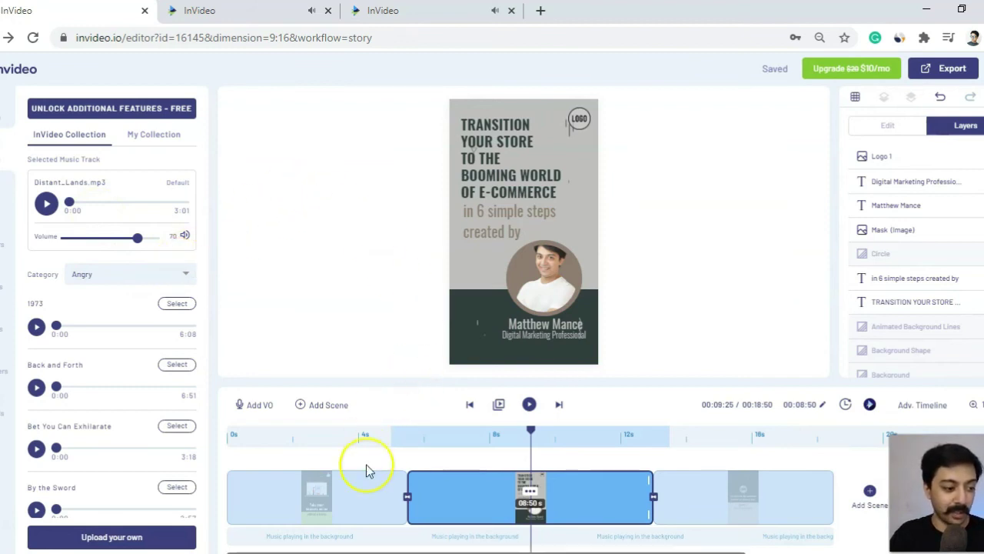
# Step: Export the finished story video at 1080p and review the rendered result along with its download and sharing options
pyautogui.click(959, 77)
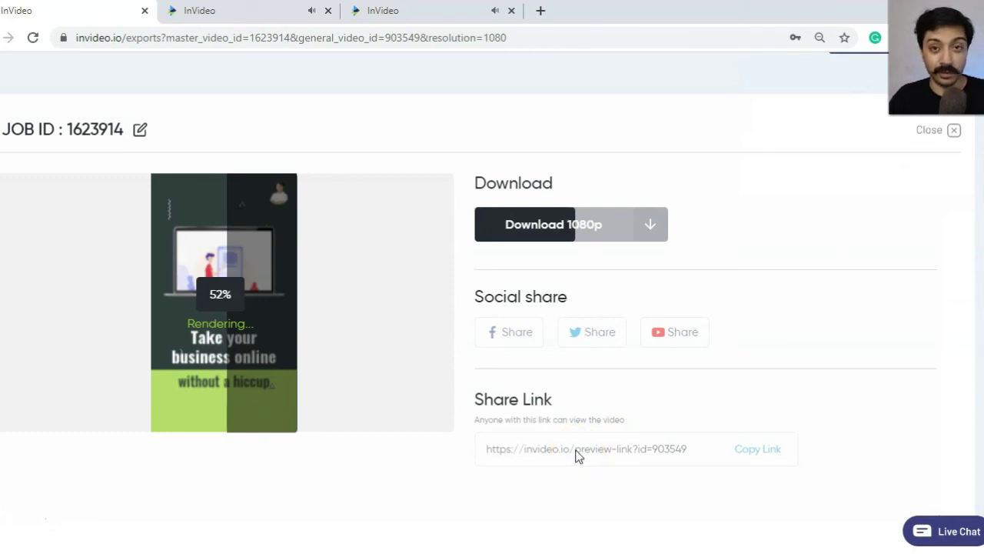
pyautogui.scroll(-1, 596, 328)
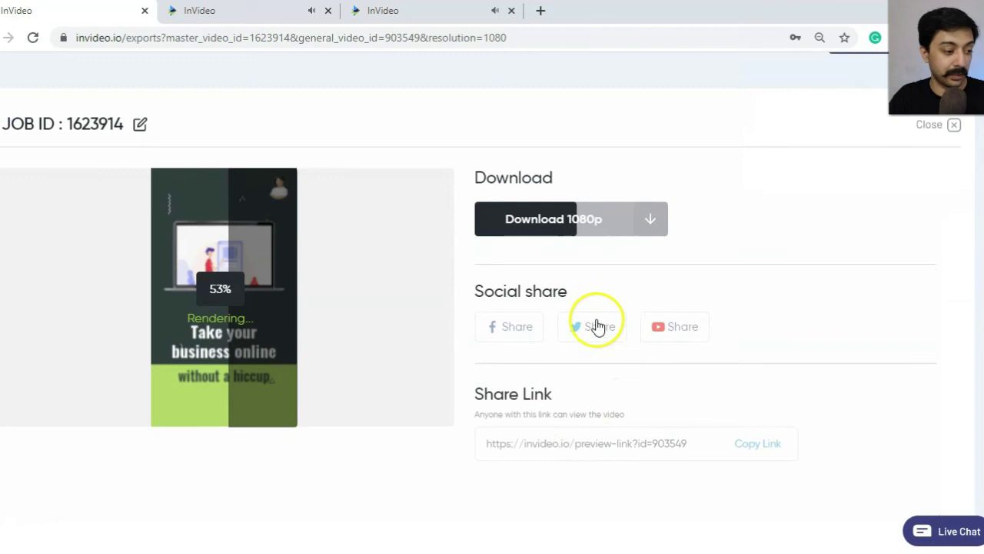
pyautogui.scroll(1, 610, 319)
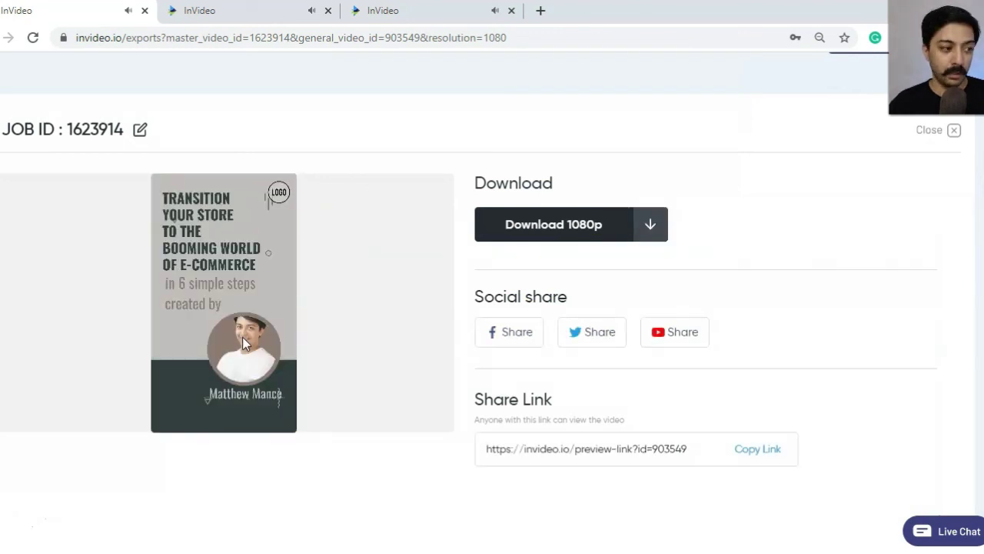
pyautogui.click(242, 338)
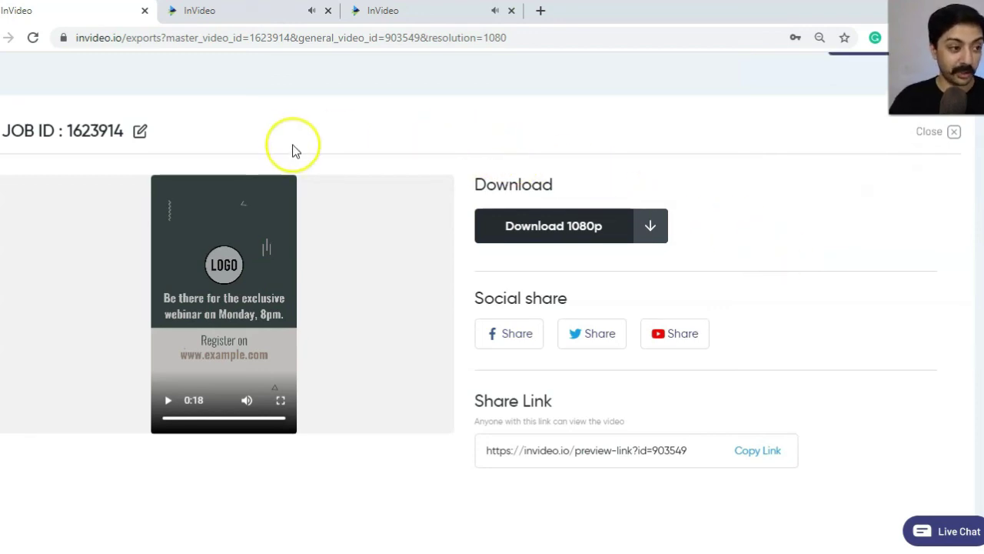
# Step: Go back to the pre-made templates page and start a template search
pyautogui.scroll(1, 292, 150)
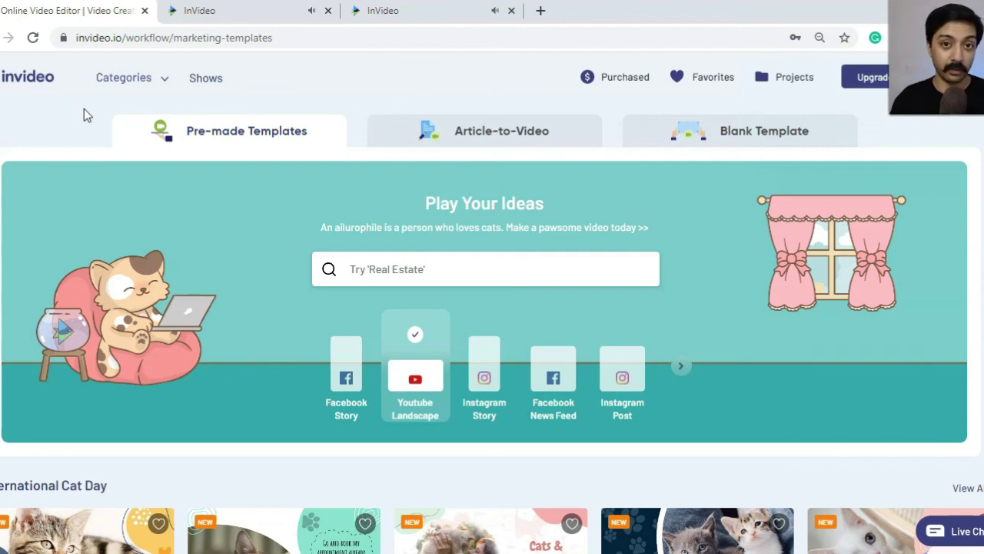
pyautogui.click(475, 267)
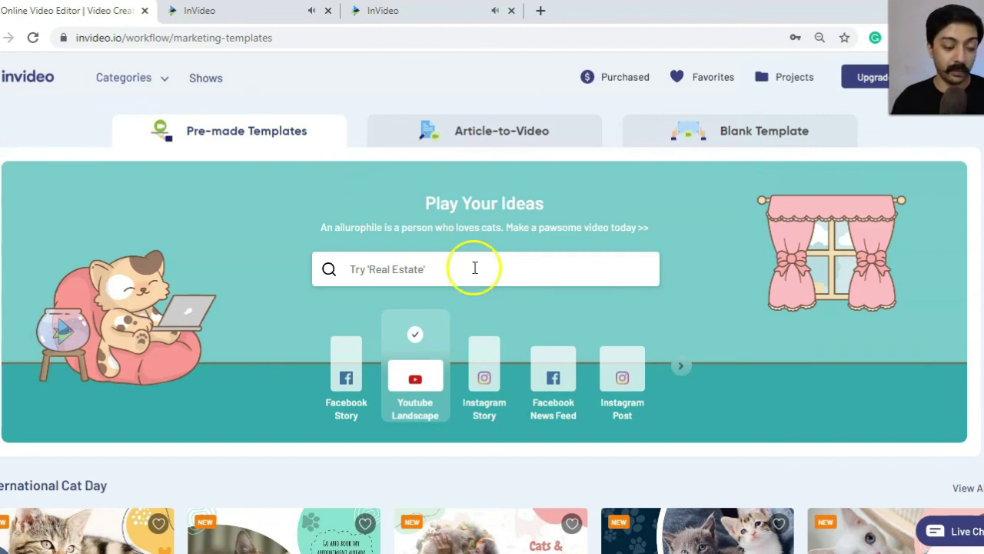